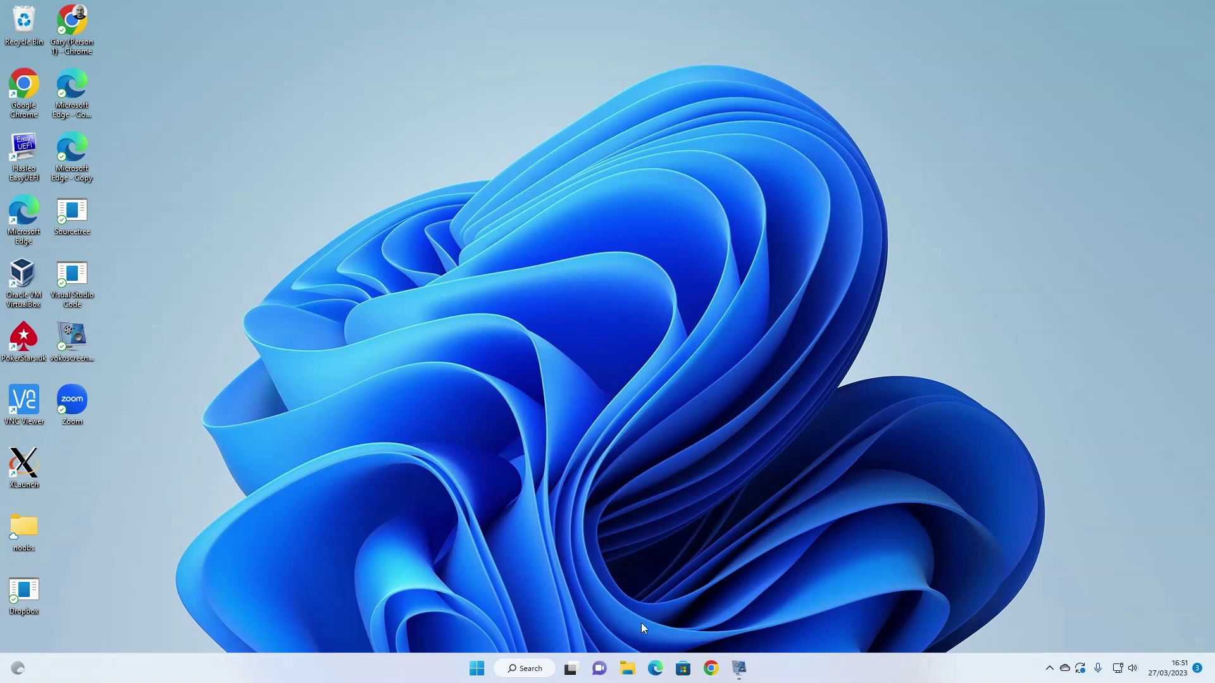
# Step: Launch Google Chrome from the Windows taskbar
pyautogui.click(710, 668)
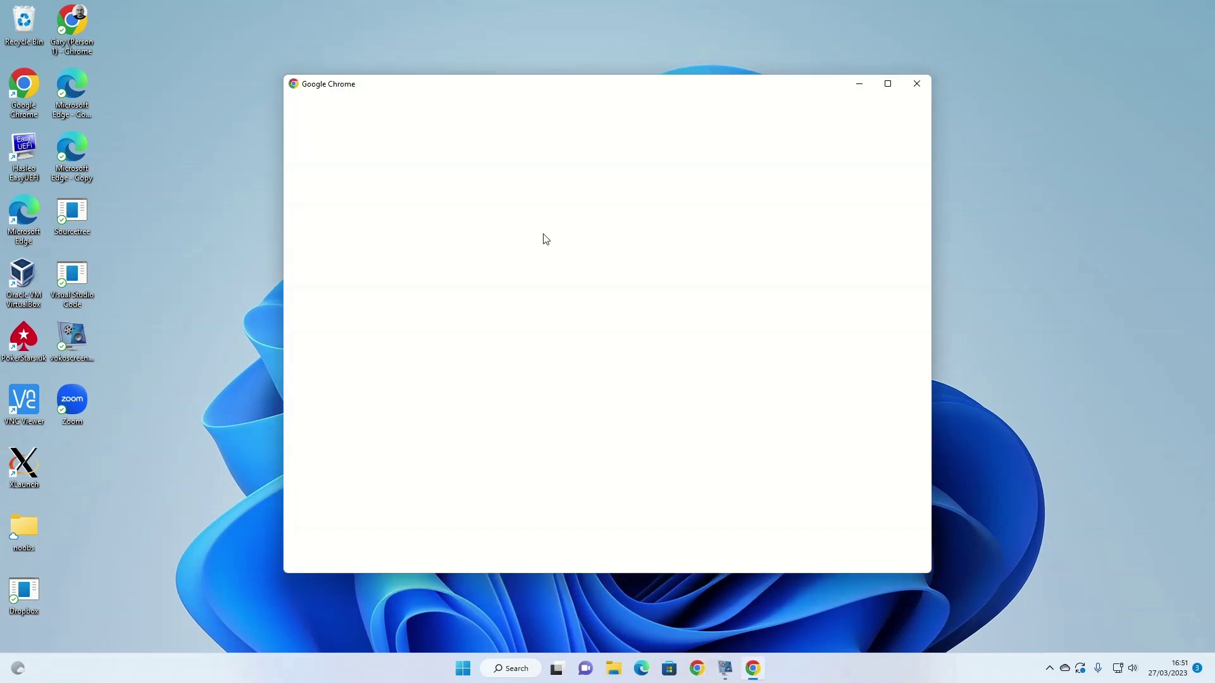
# Step: Open distrowatch.org in a maximized Chrome window and dismiss the notification pop-up
pyautogui.click(482, 370)
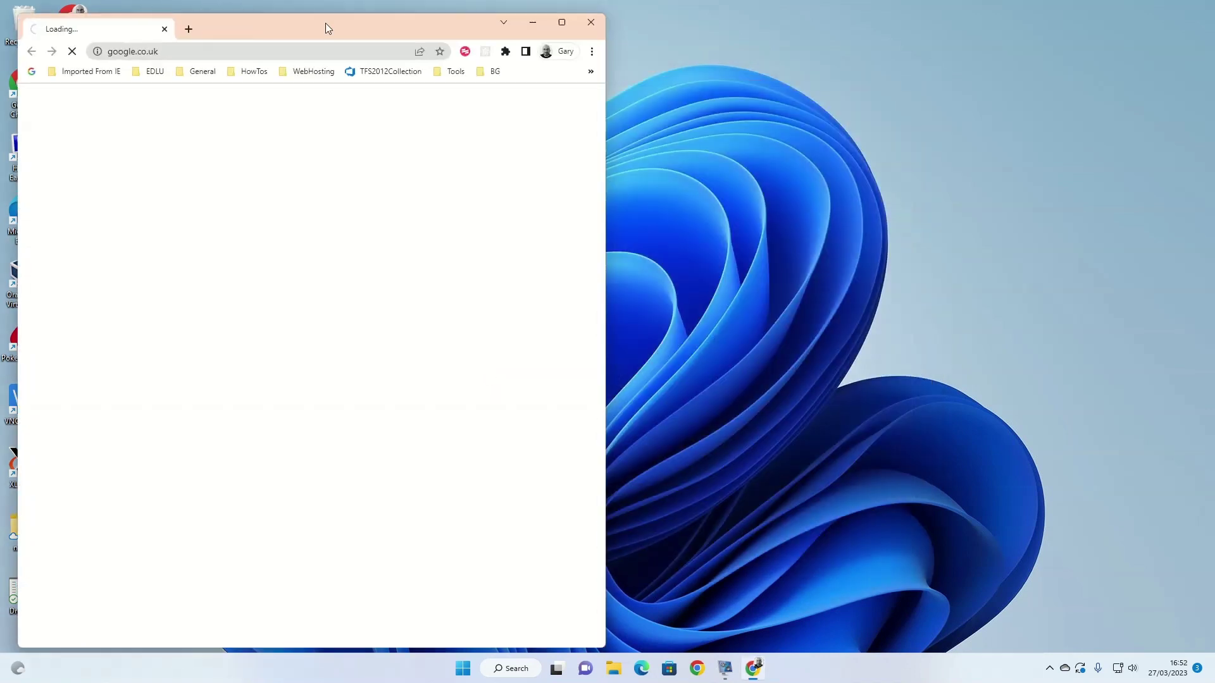
pyautogui.doubleClick(528, 22)
pyautogui.click(411, 31)
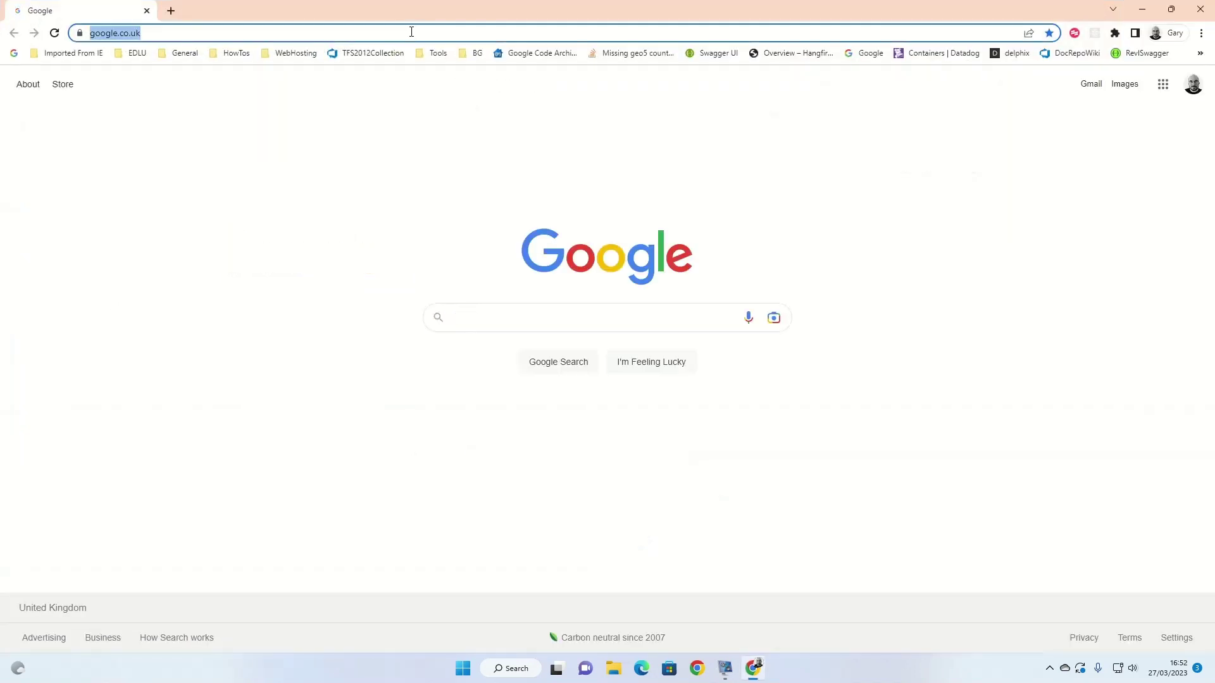
pyautogui.write('distro')
pyautogui.press('Return')
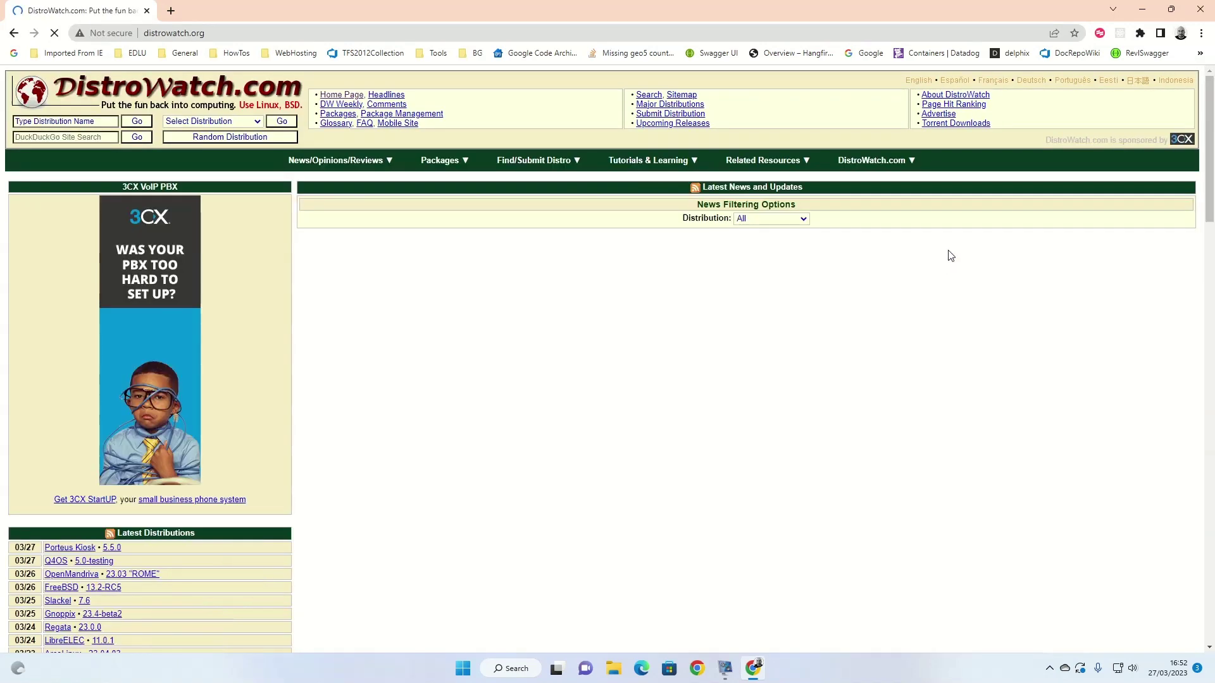
pyautogui.scroll(-6, 1136, 243)
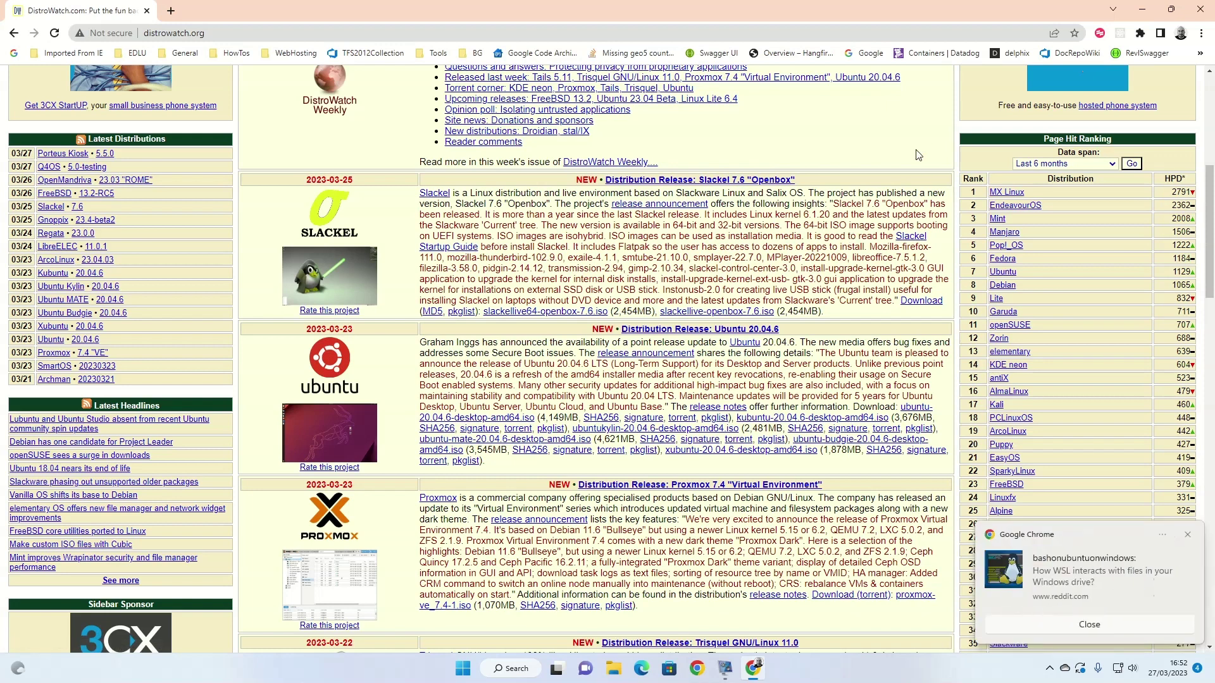
pyautogui.click(1187, 536)
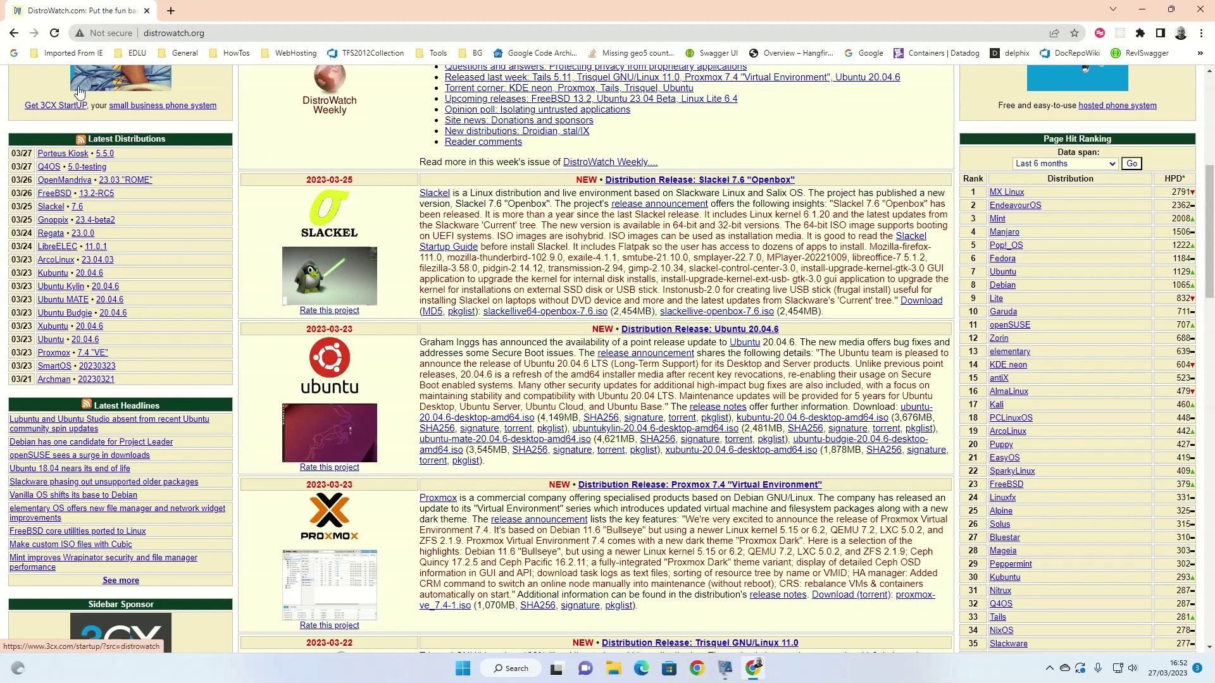
# Step: Search Google for 'manjaro', open manjaro.org, and go to its Get Manjaro download page
pyautogui.click(266, 33)
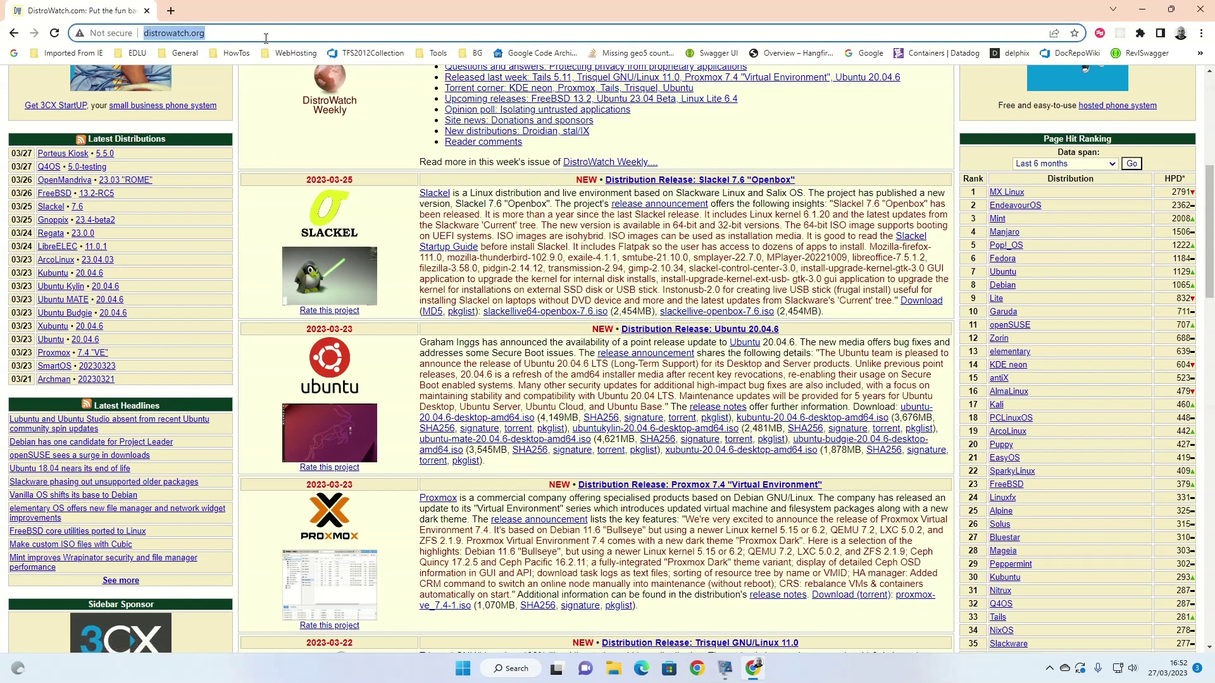
pyautogui.write('google.com')
pyautogui.press('Return')
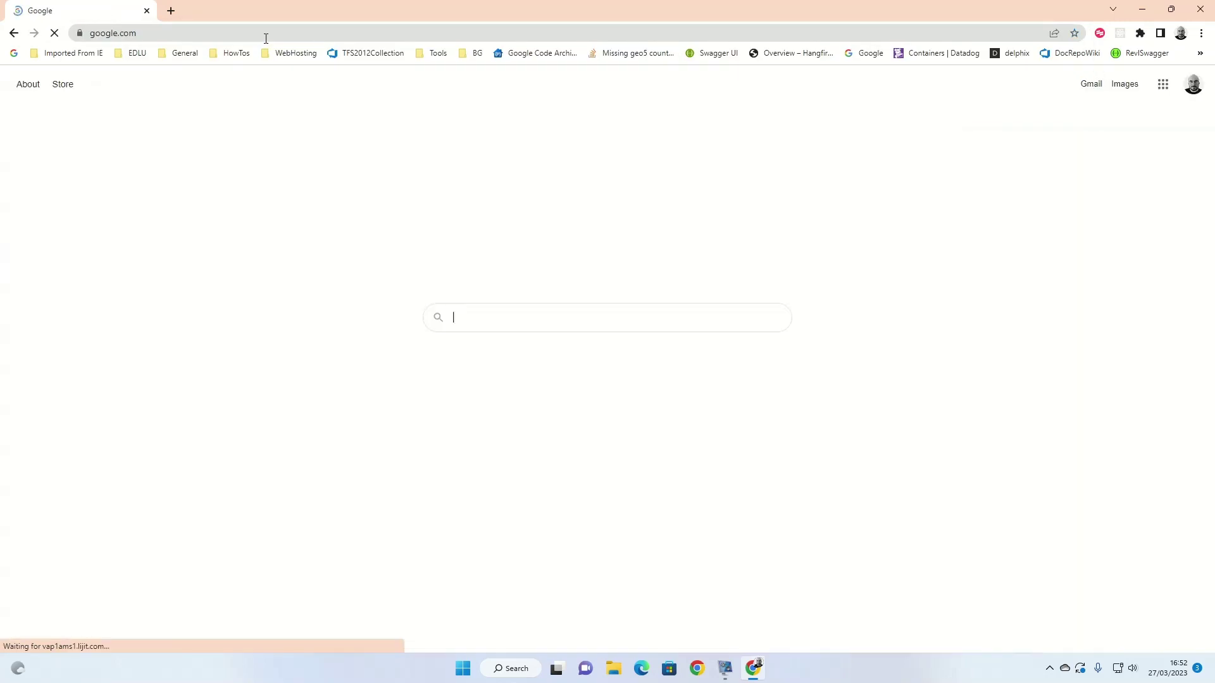
pyautogui.write('manjaro')
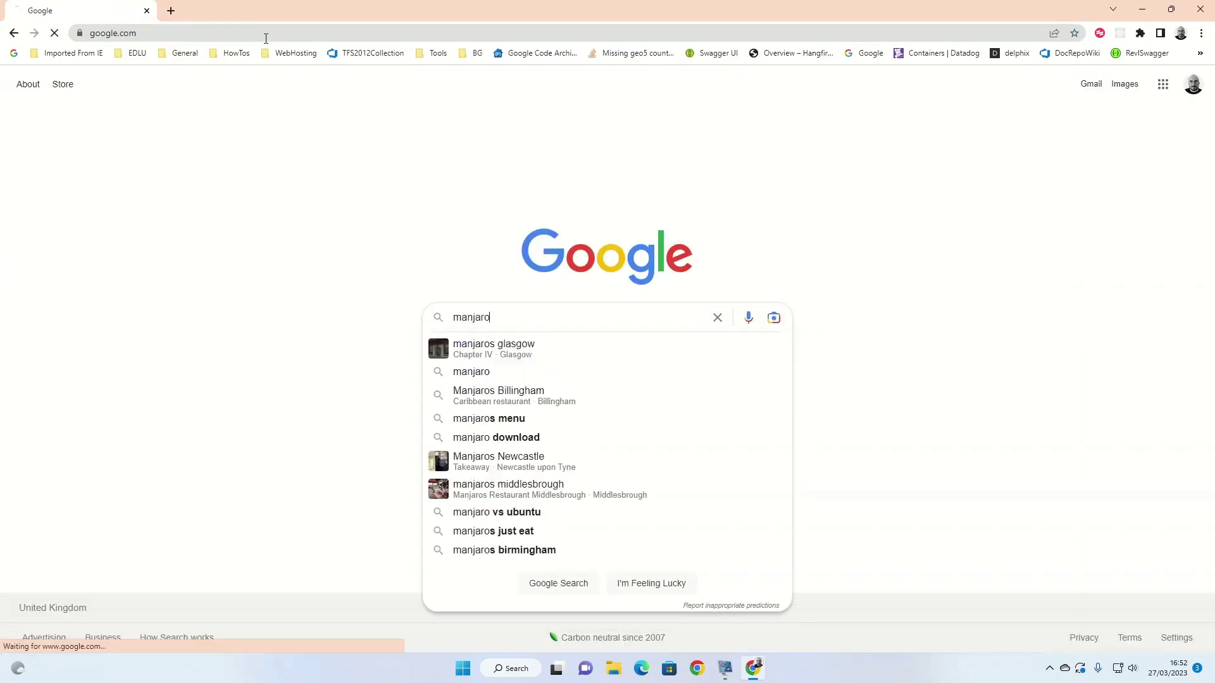
pyautogui.press('Return')
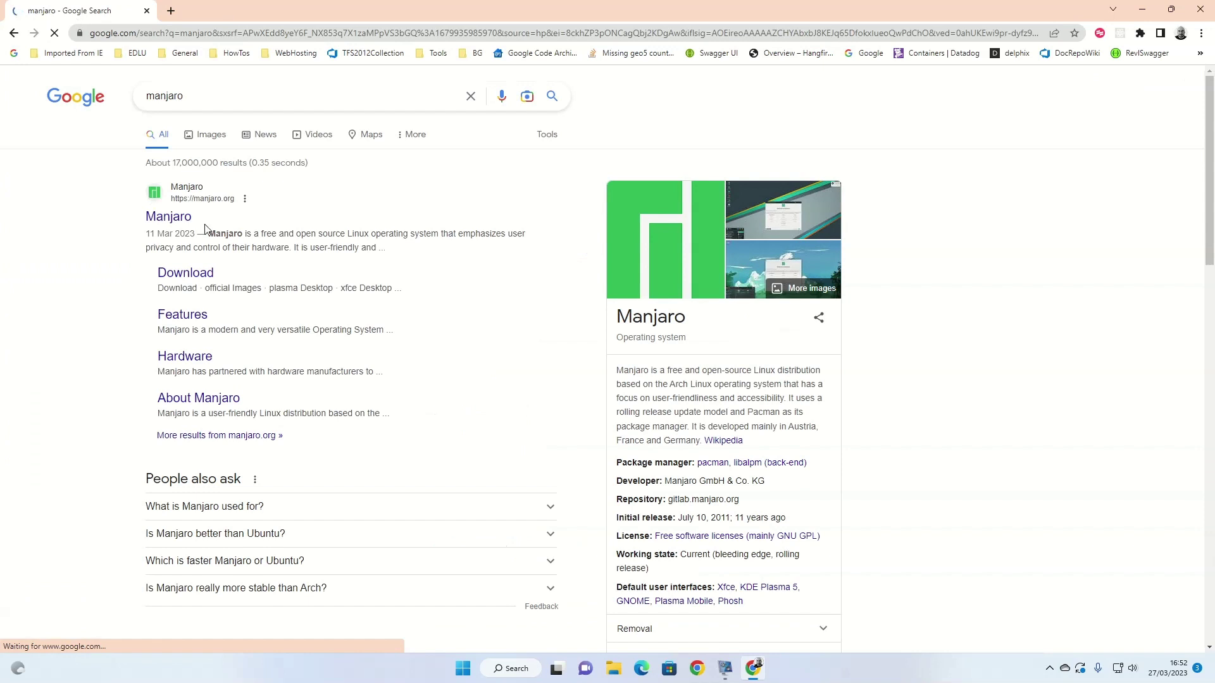
pyautogui.click(170, 218)
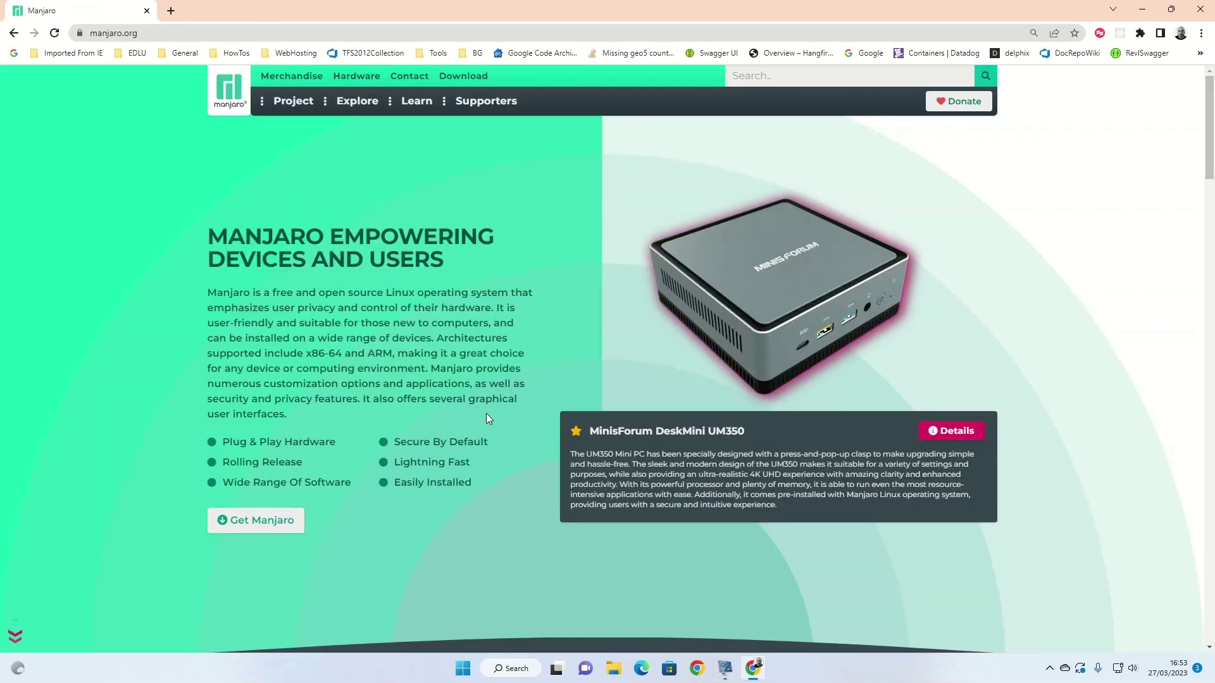
pyautogui.click(248, 524)
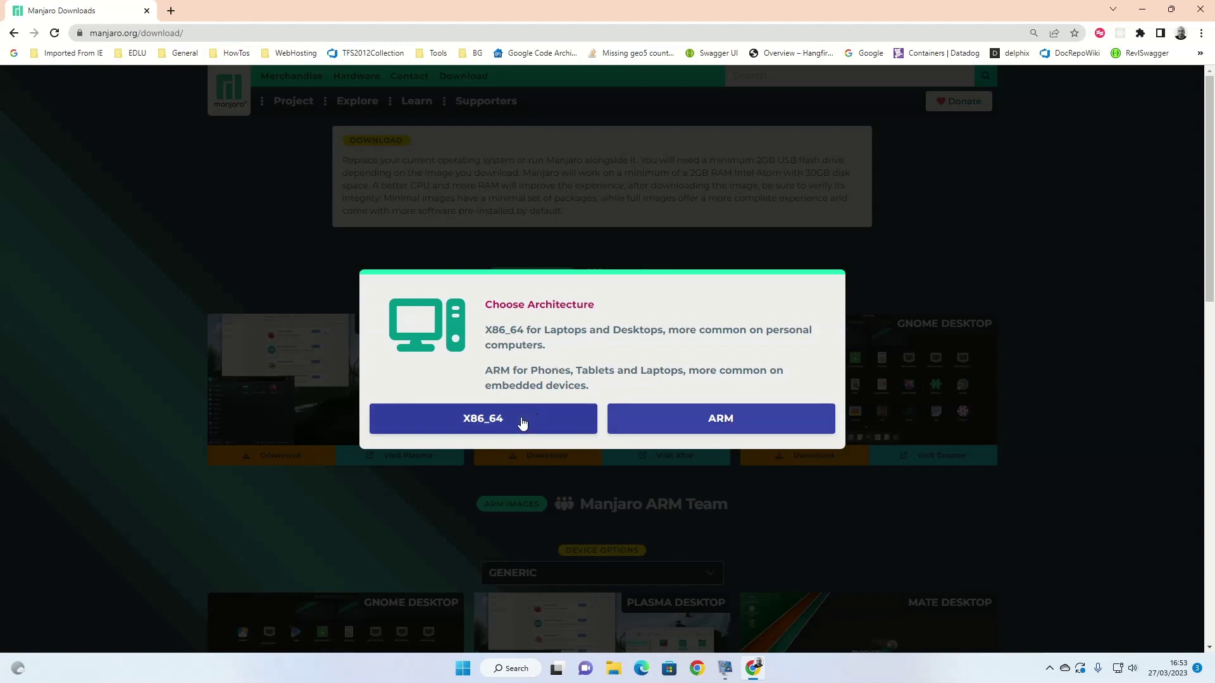
# Step: Choose the X86_64 architecture and browse the official and community desktop images
pyautogui.click(469, 420)
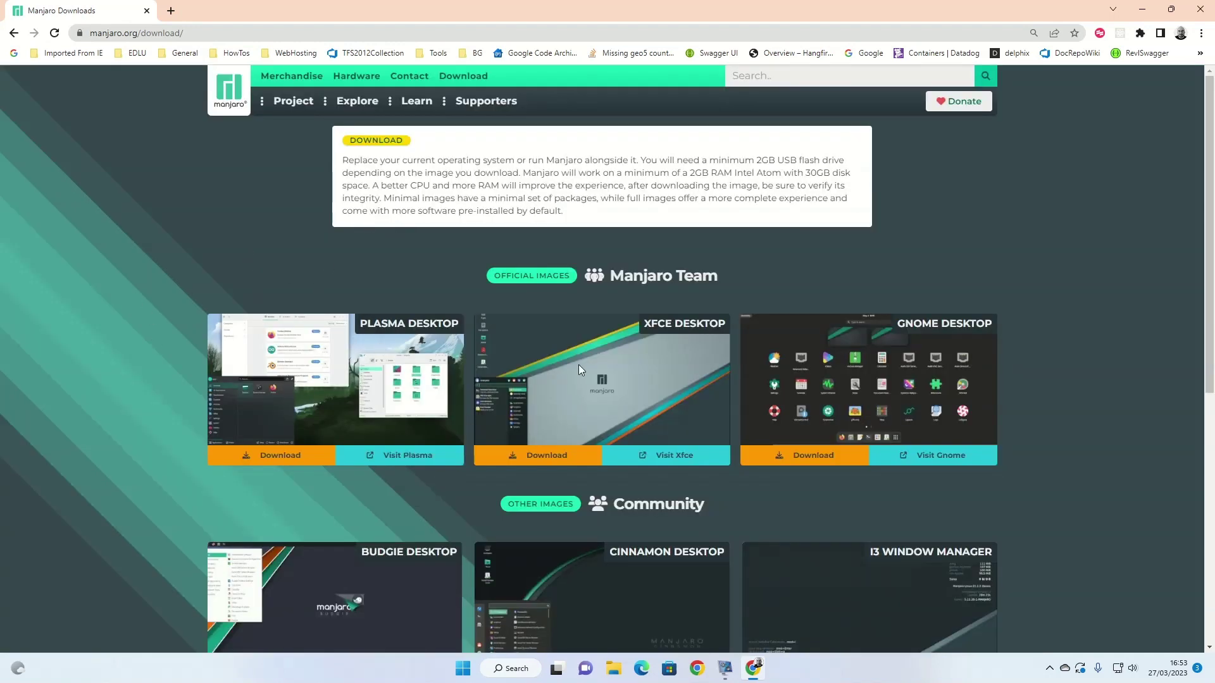
pyautogui.moveTo(1211, 252); pyautogui.dragTo(1212, 361)
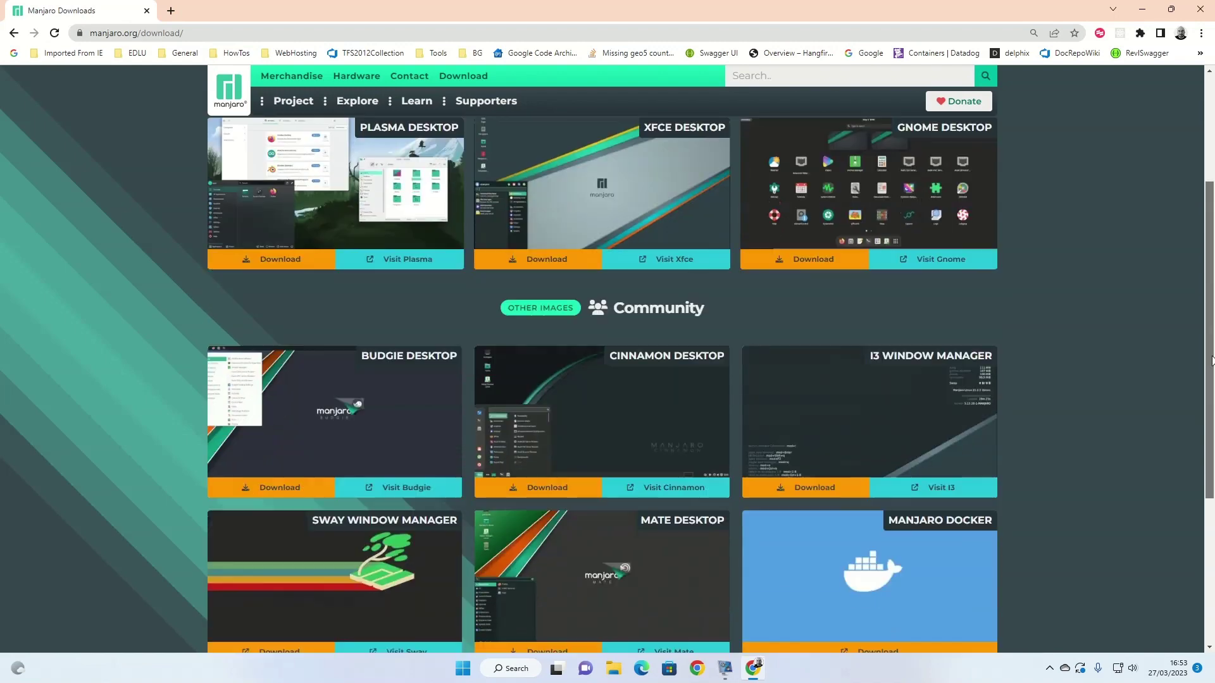
pyautogui.scroll(-2, 583, 272)
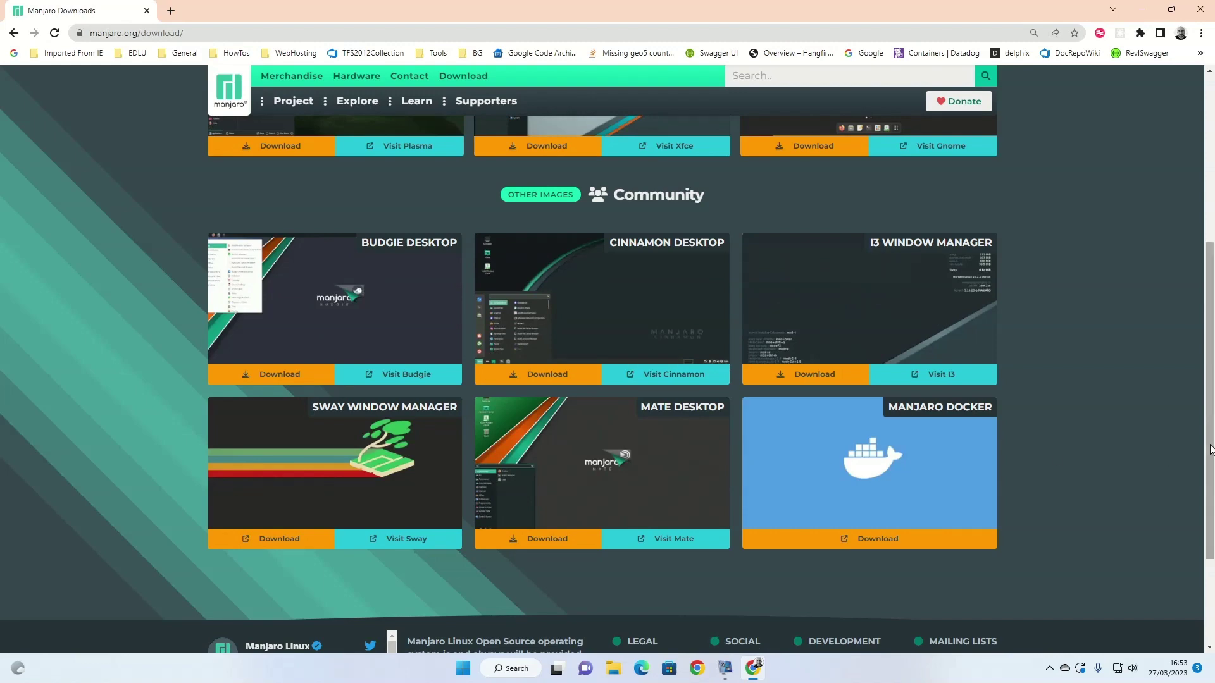
pyautogui.moveTo(1205, 477); pyautogui.dragTo(1190, 310)
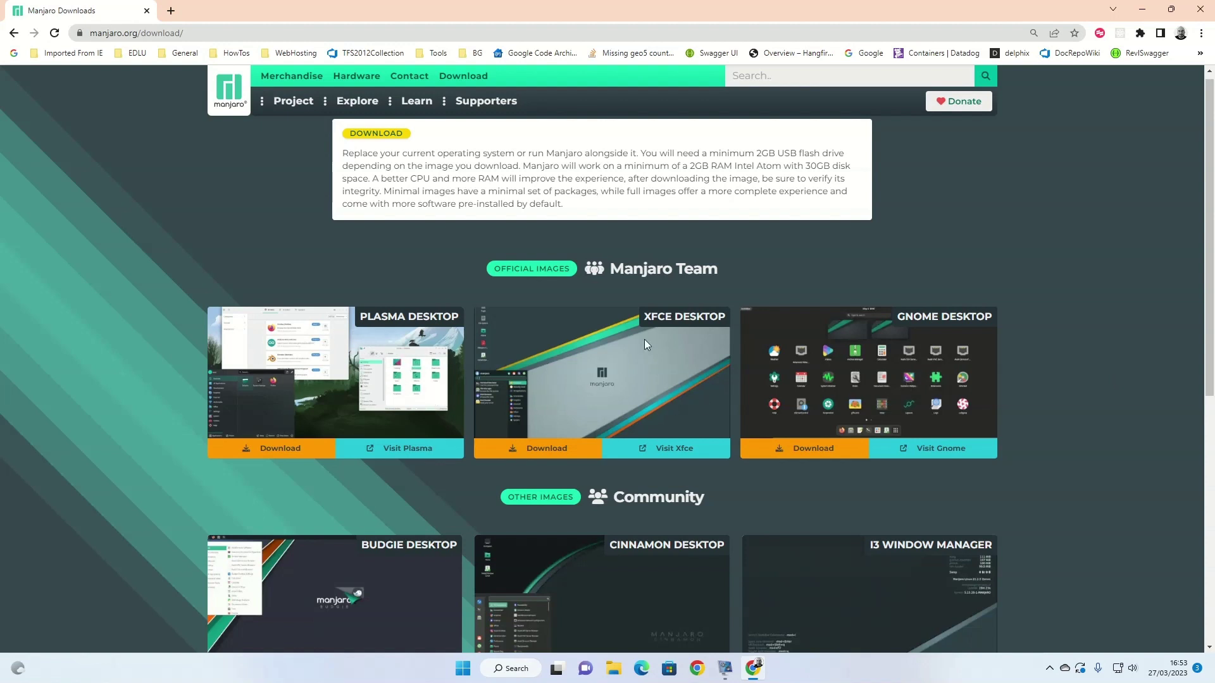
# Step: Start downloading the full XFCE desktop ISO image and open a new browser tab
pyautogui.click(550, 447)
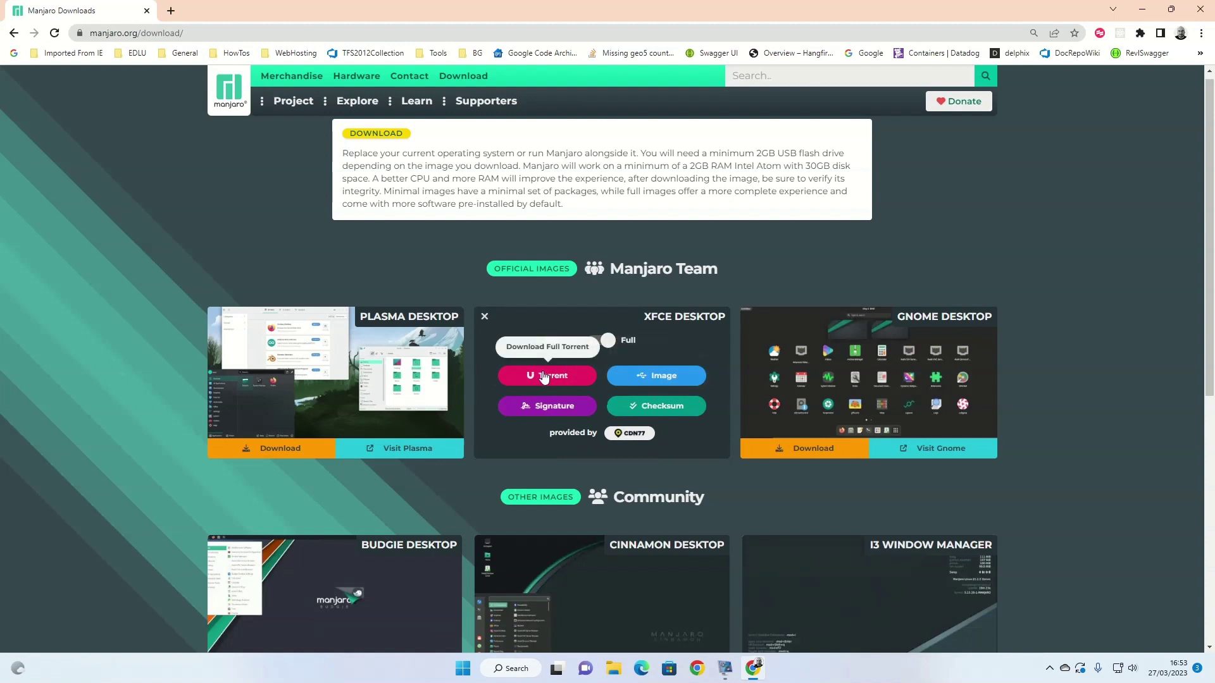
pyautogui.click(664, 380)
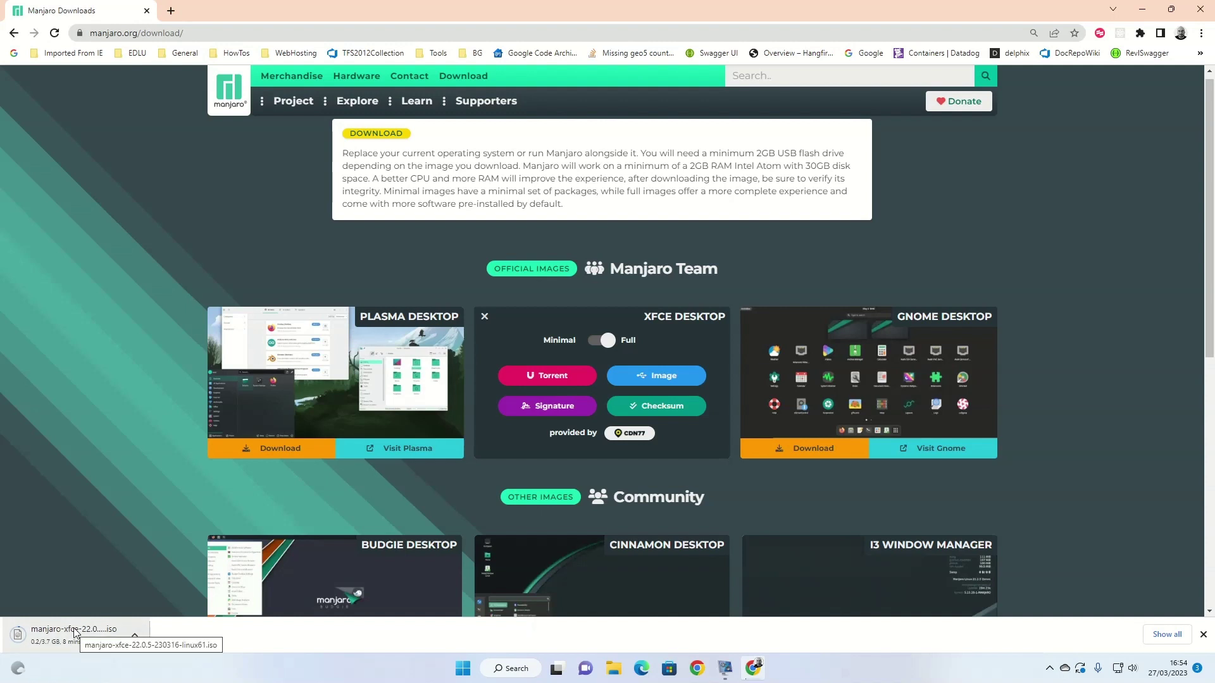
pyautogui.click(171, 12)
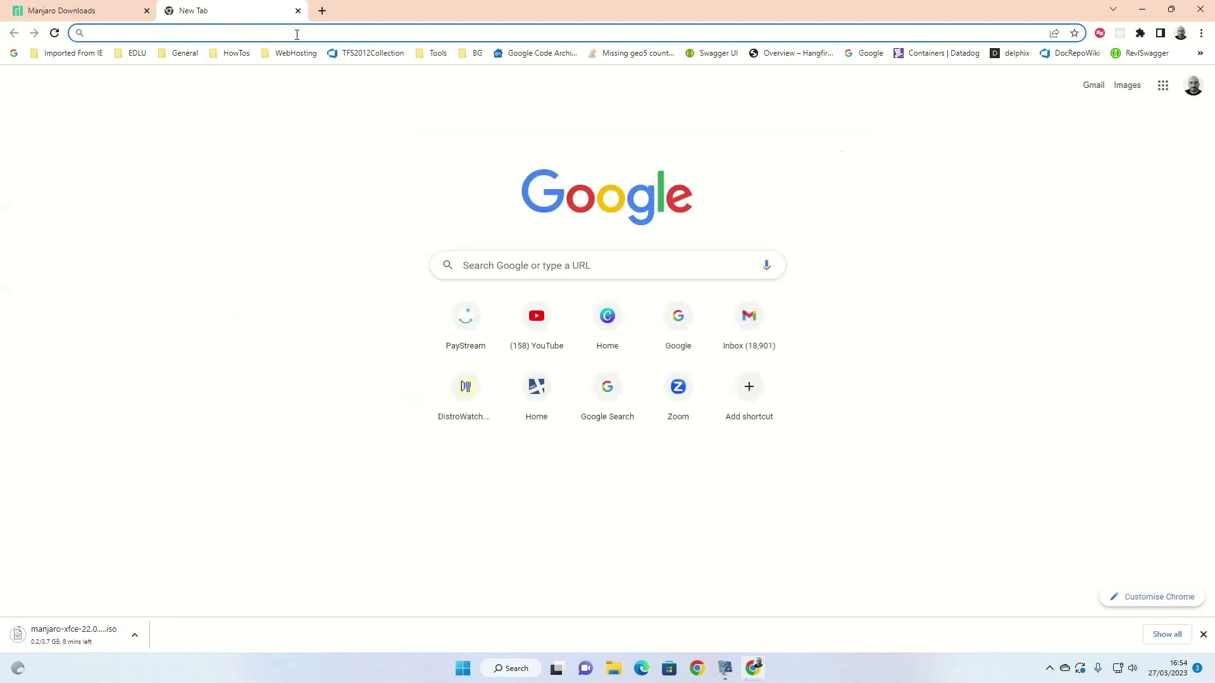
# Step: Go to etcher.io and download the Etcher installer for Windows x86|x64
pyautogui.write('etcher.io')
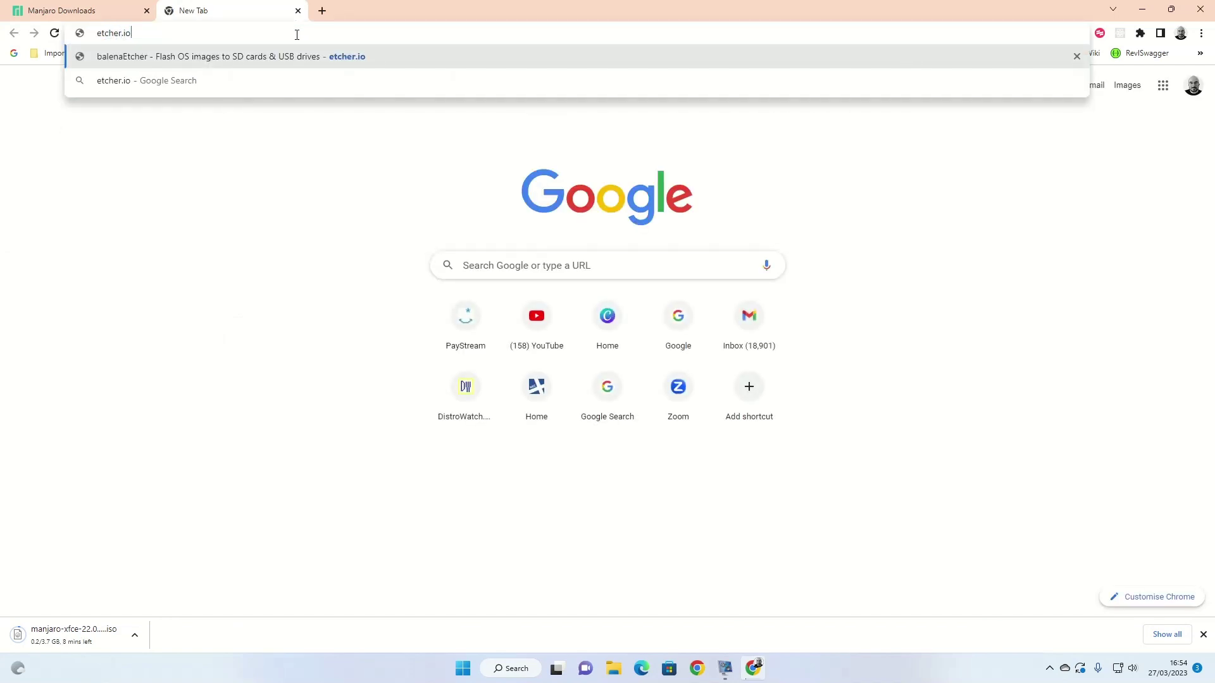
pyautogui.press('Return')
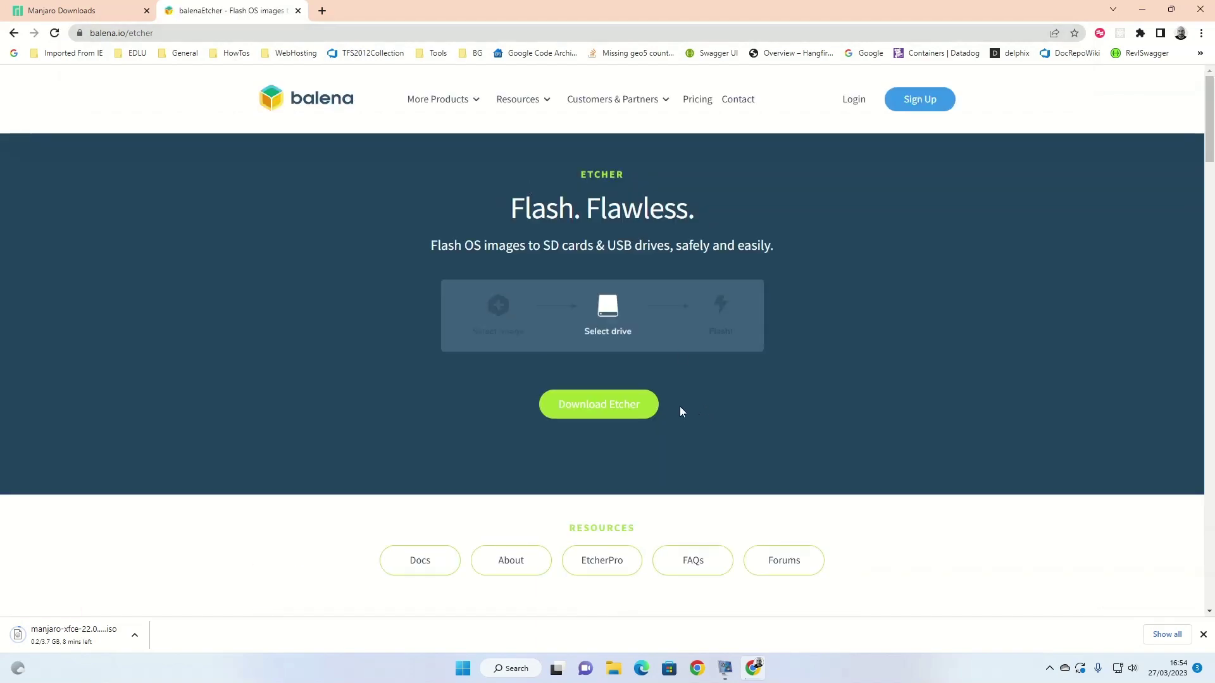
pyautogui.click(612, 408)
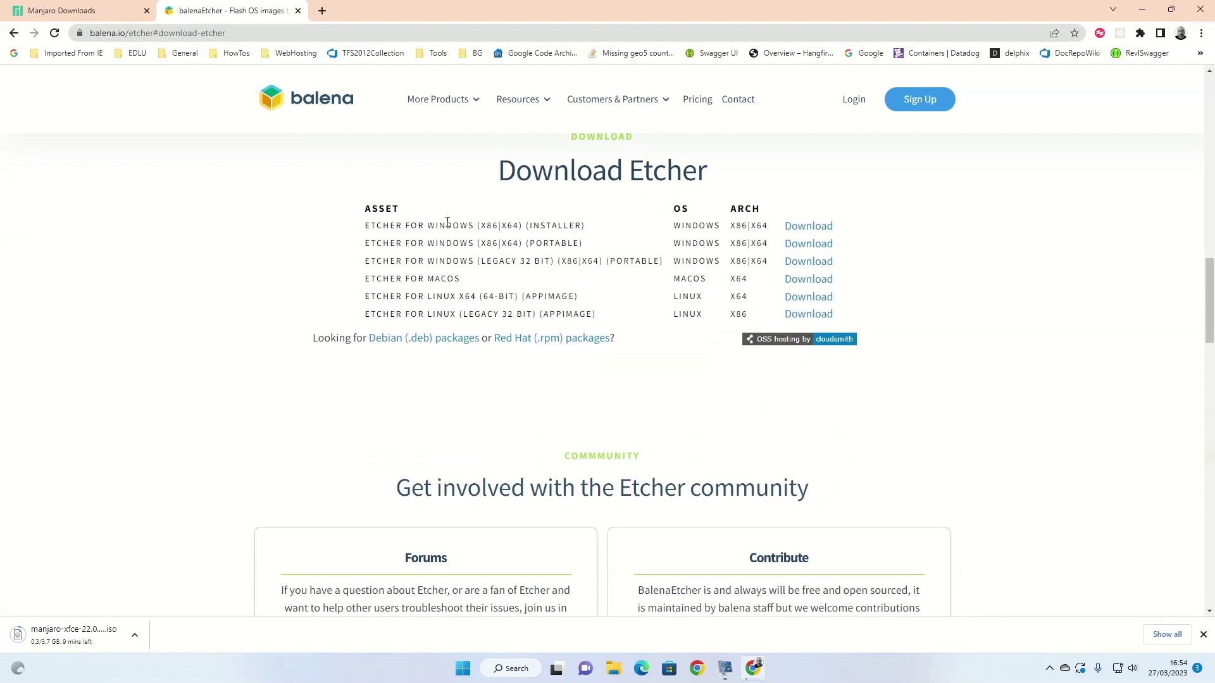
pyautogui.click(814, 227)
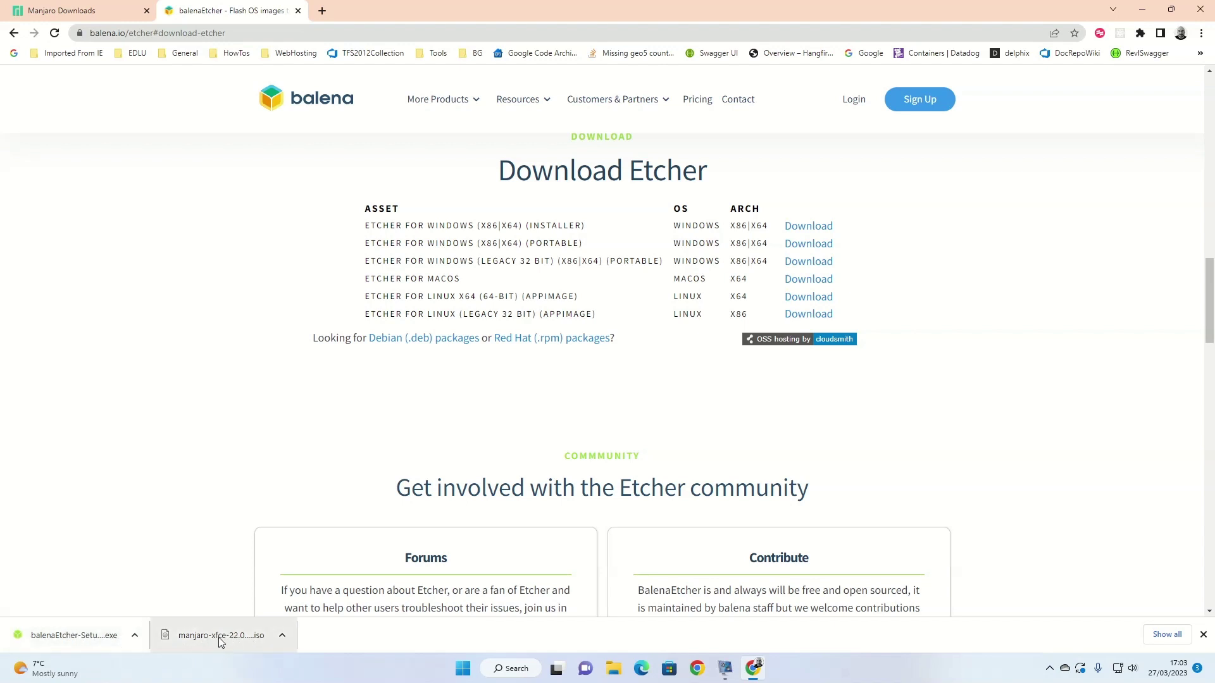
# Step: Run balenaEtcher-Setup-1.18.4 from Downloads, accept the license, and close the finished installer
pyautogui.click(616, 671)
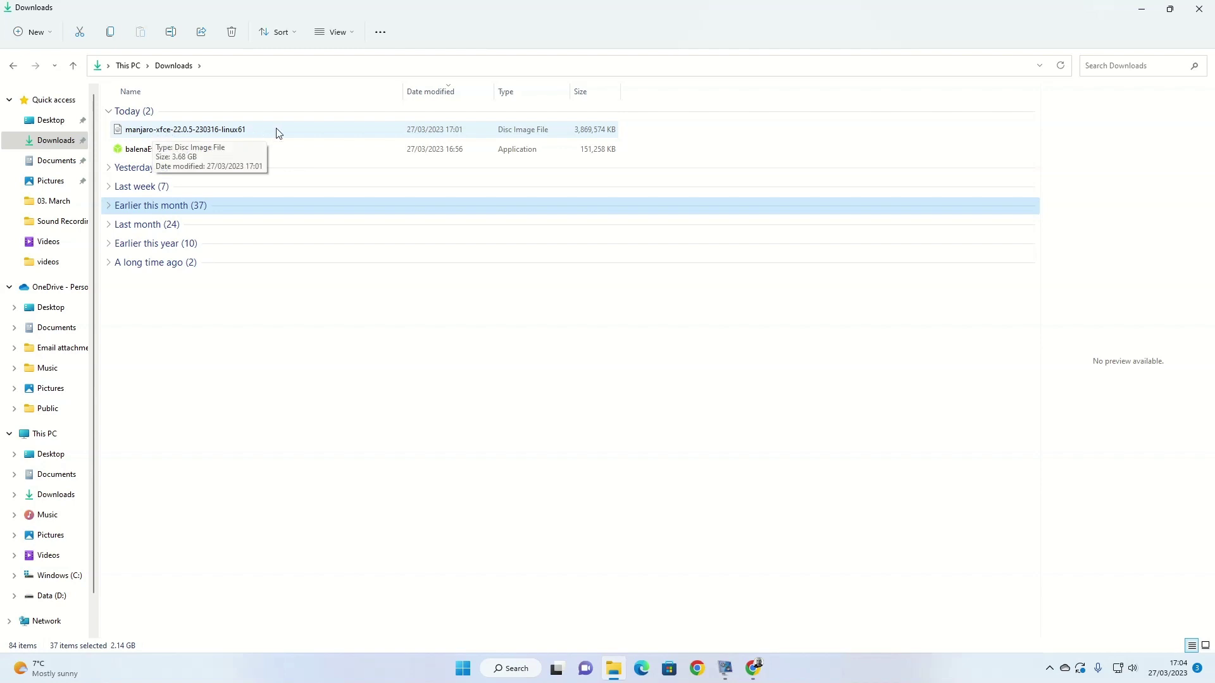
pyautogui.doubleClick(173, 150)
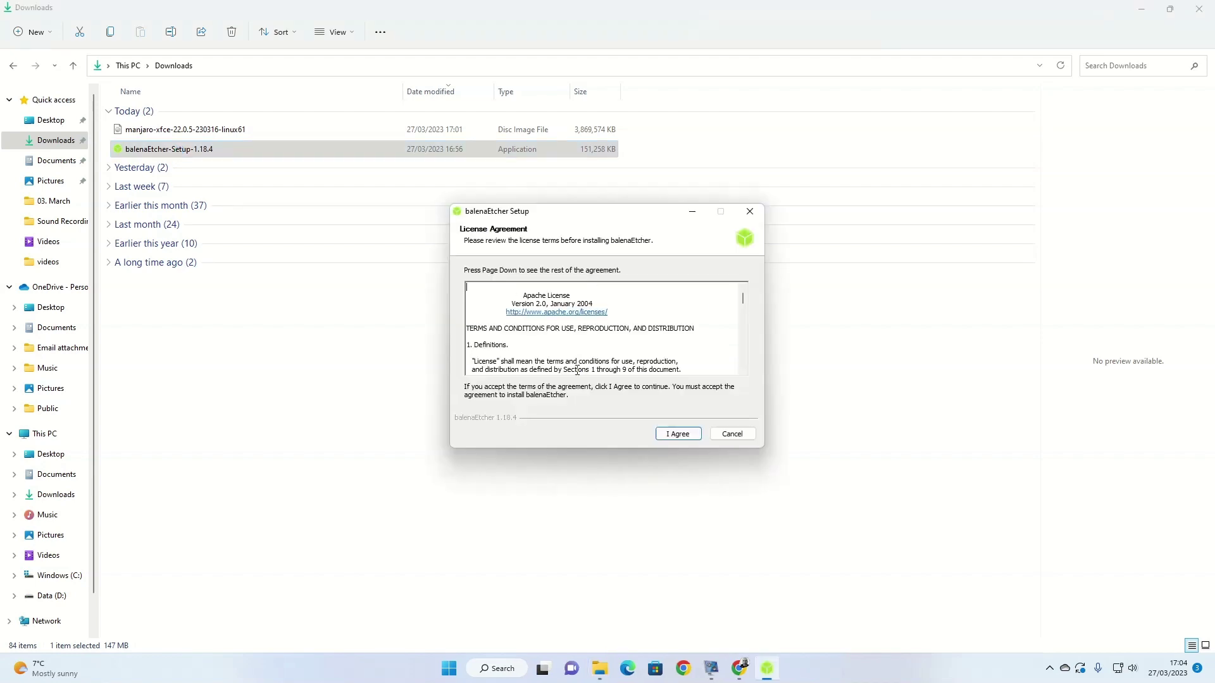
pyautogui.click(680, 436)
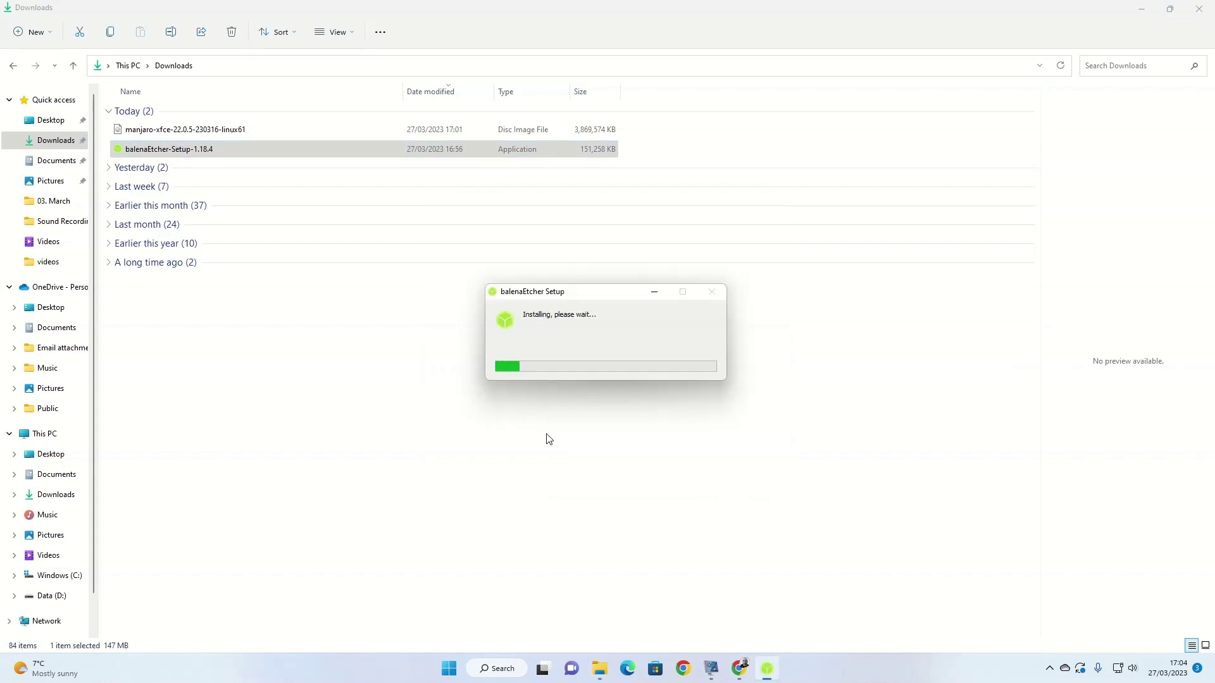
pyautogui.click(1140, 9)
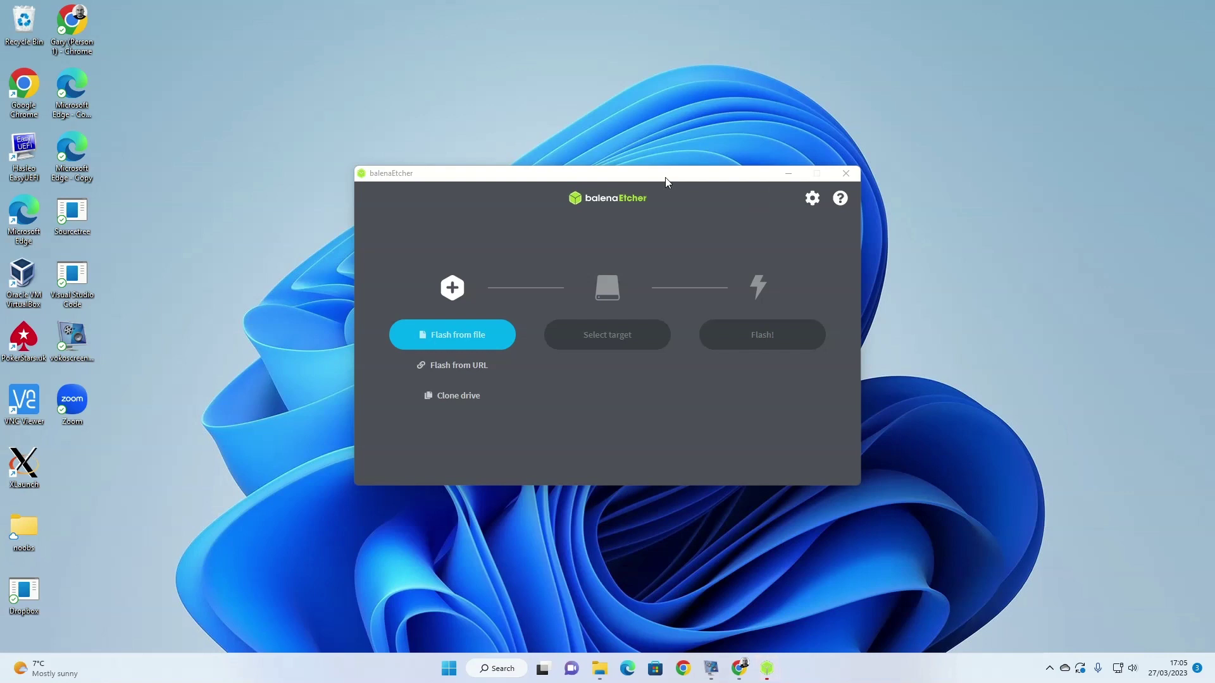
# Step: Search the Start menu for 'bal' to find balenaEtcher, then dismiss the menu
pyautogui.click(450, 670)
pyautogui.write('bal')
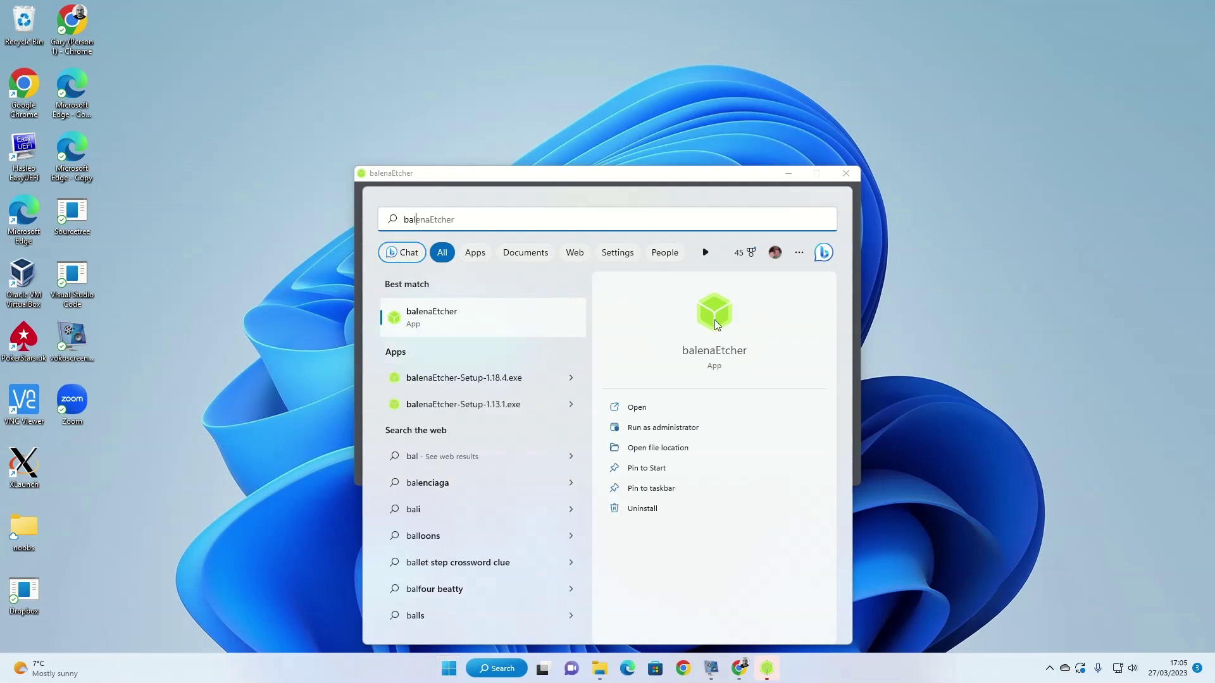
pyautogui.click(271, 301)
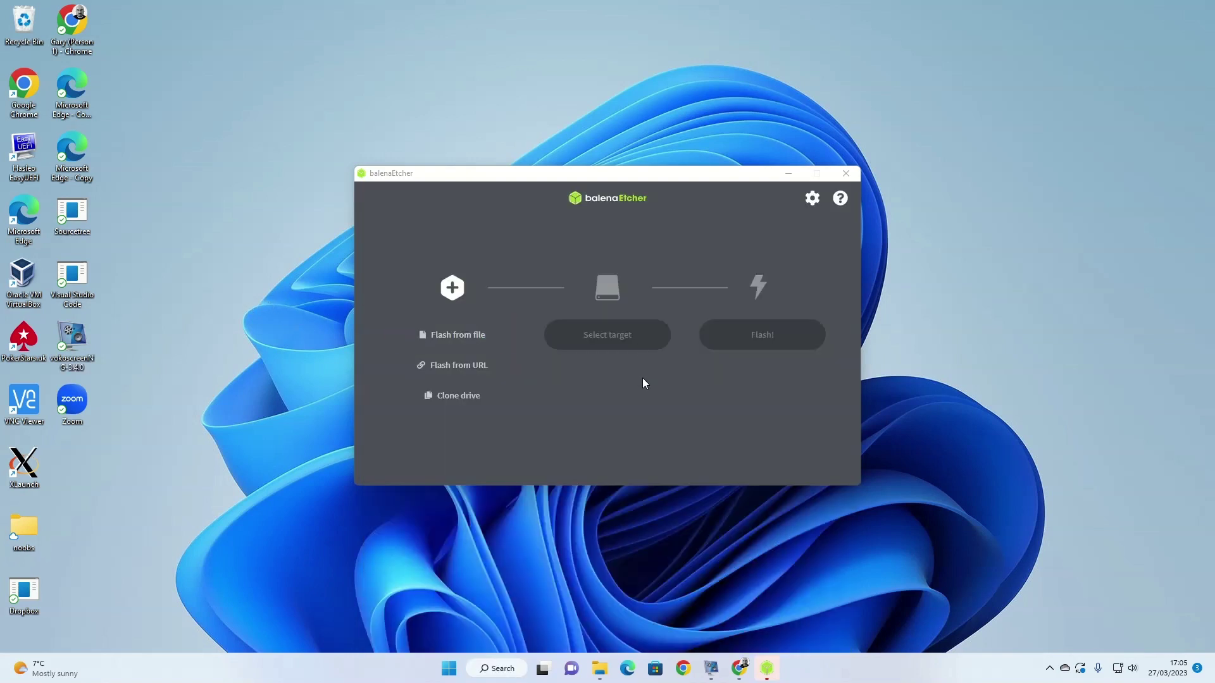
# Step: Flash the manjaro-xfce ISO from Downloads onto the SanDisk USB drive
pyautogui.click(471, 341)
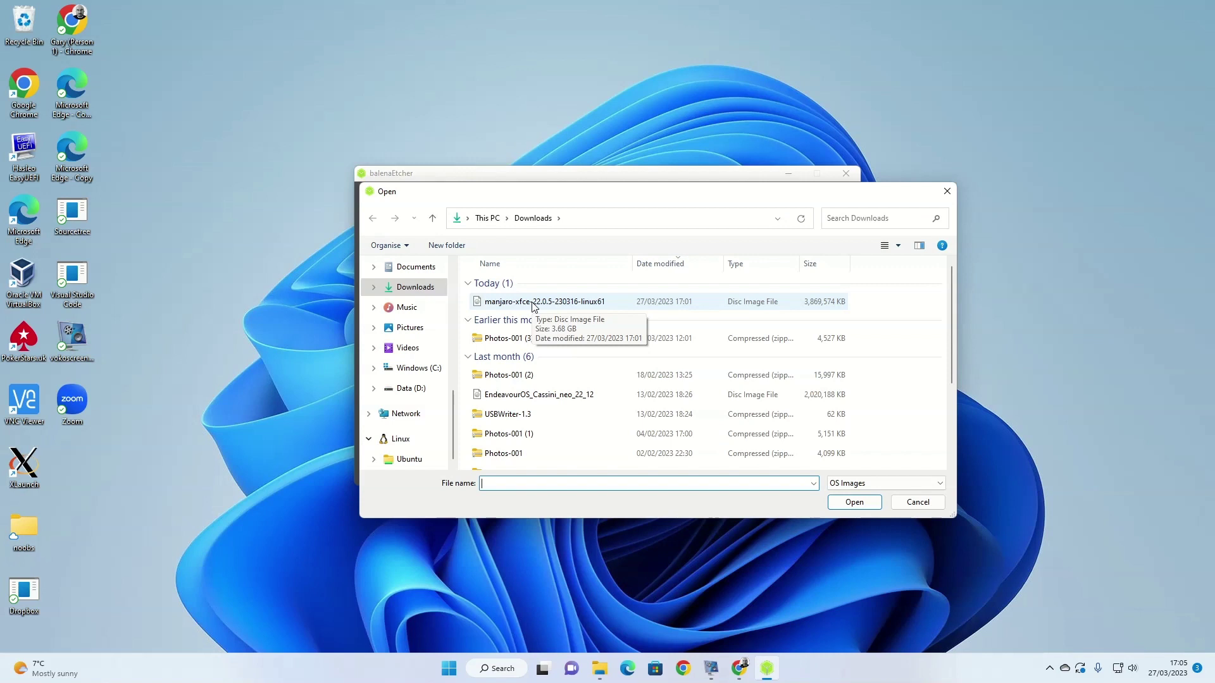
pyautogui.doubleClick(532, 304)
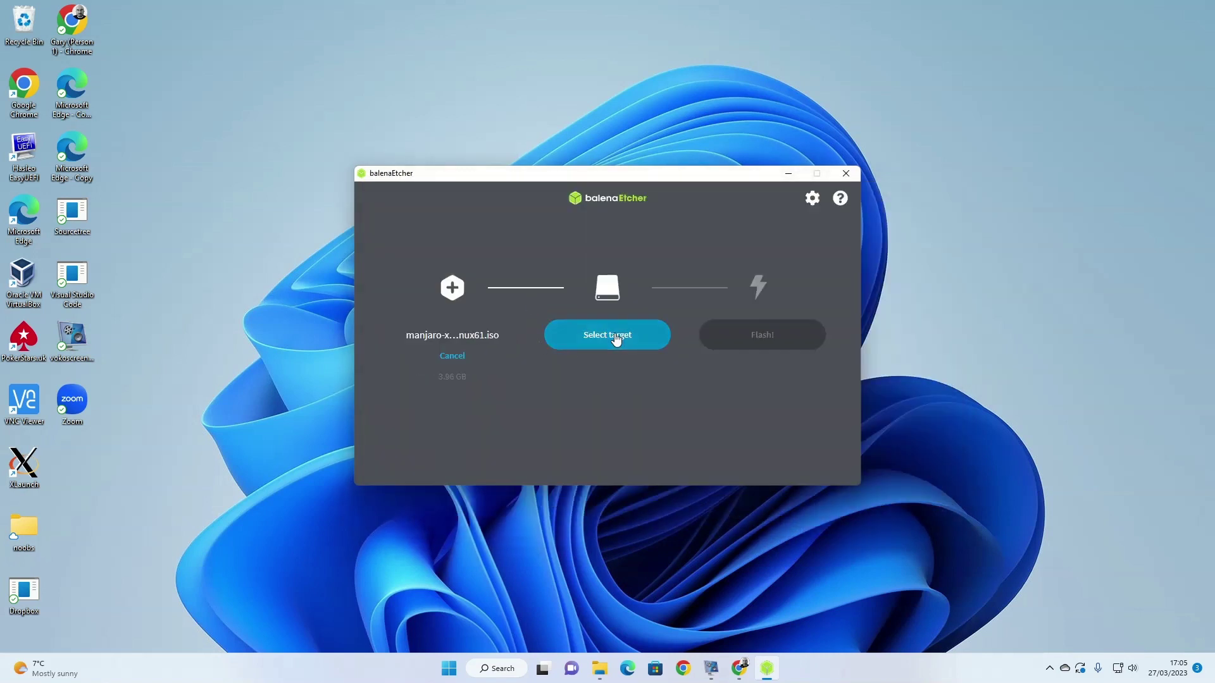
pyautogui.click(616, 340)
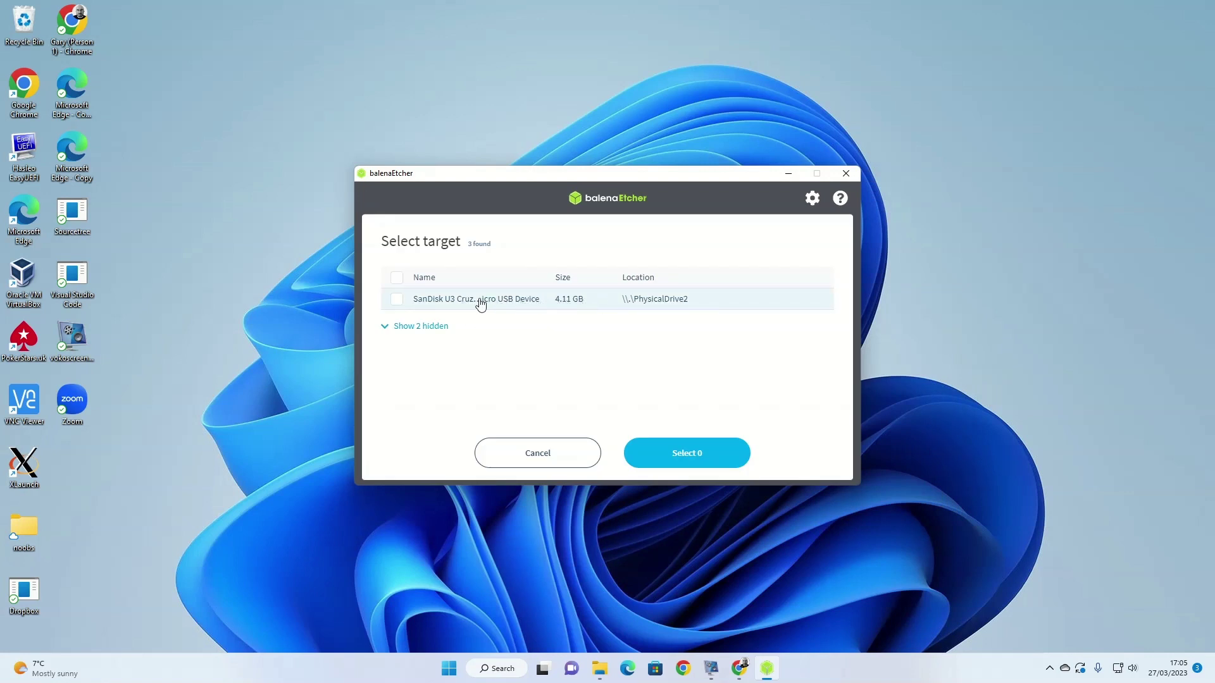
pyautogui.click(396, 302)
pyautogui.click(689, 457)
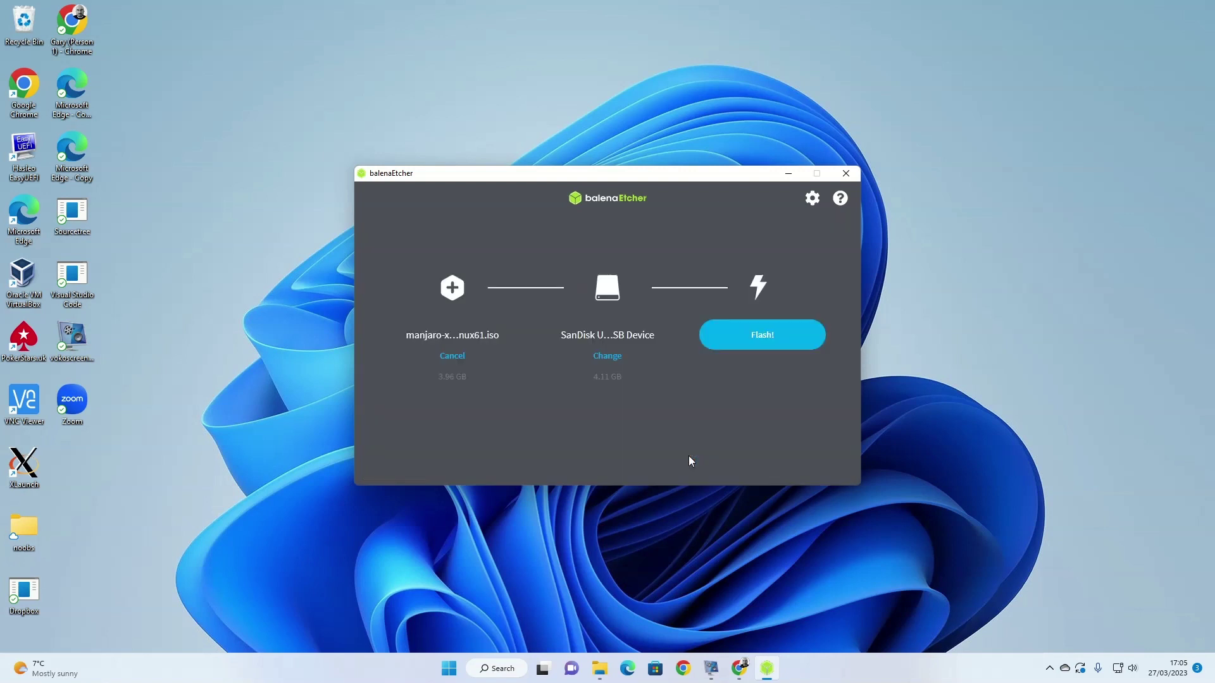
pyautogui.click(766, 342)
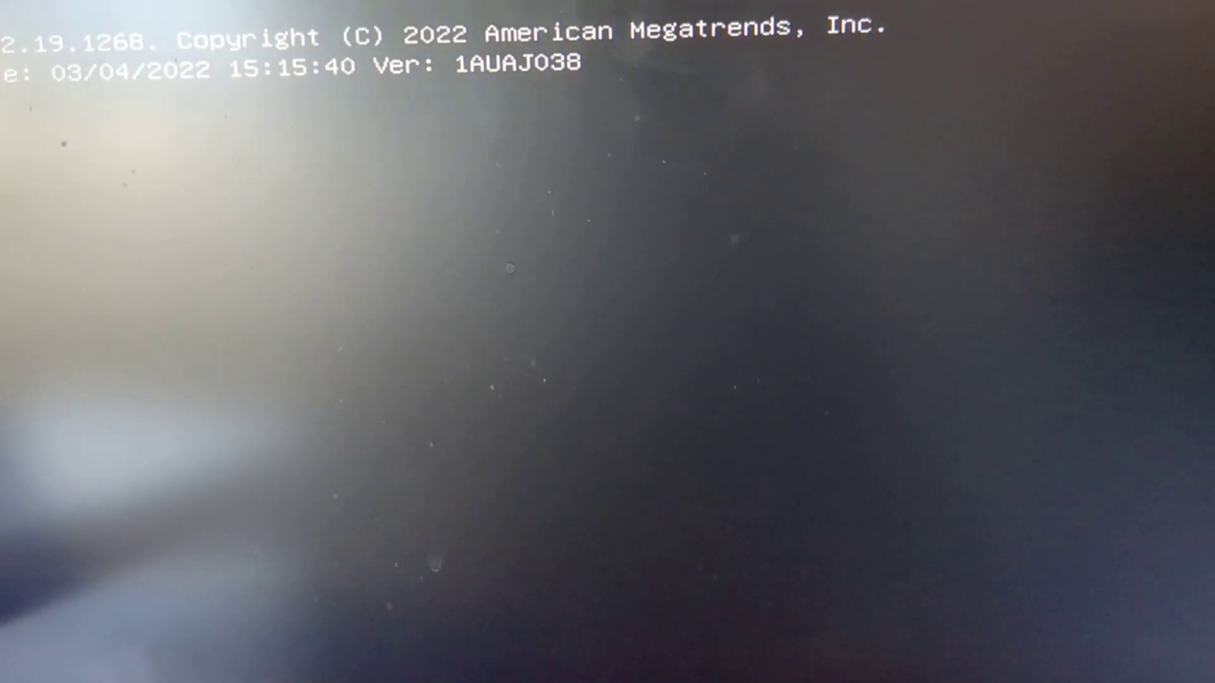
# Step: Bring up the firmware boot menu with F11 at the BIOS splash screen
pyautogui.press('F11')
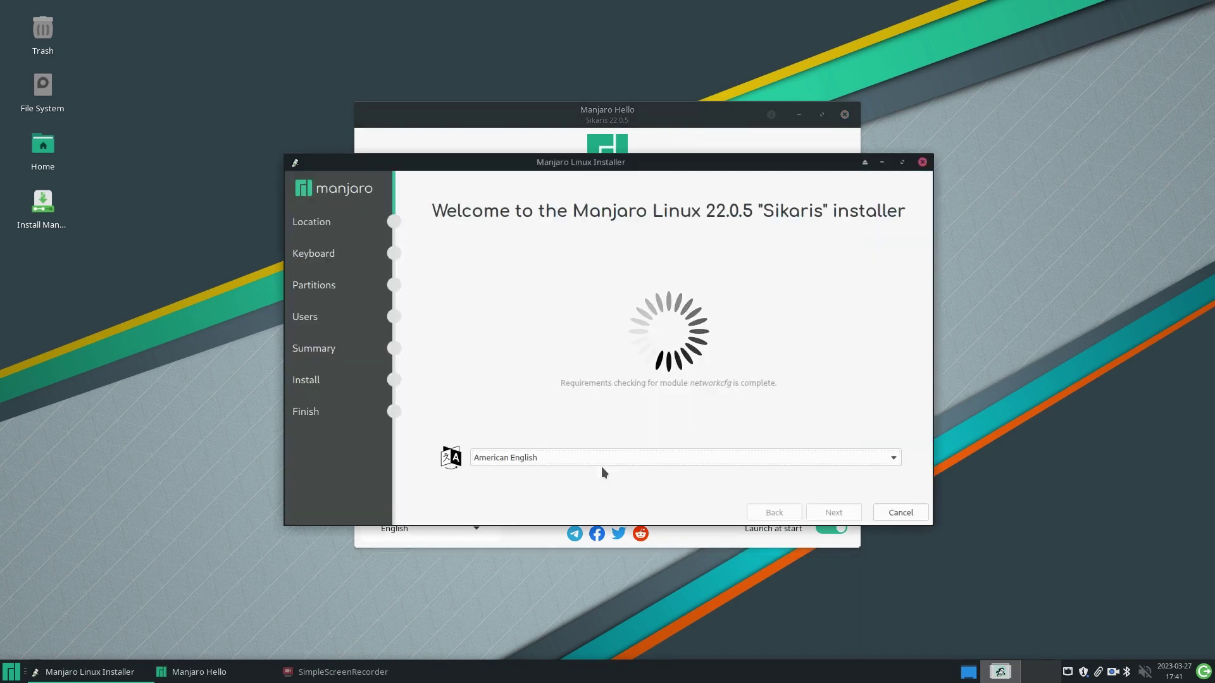
# Step: Set the installer language to British English (United Kingdom)
pyautogui.click(663, 458)
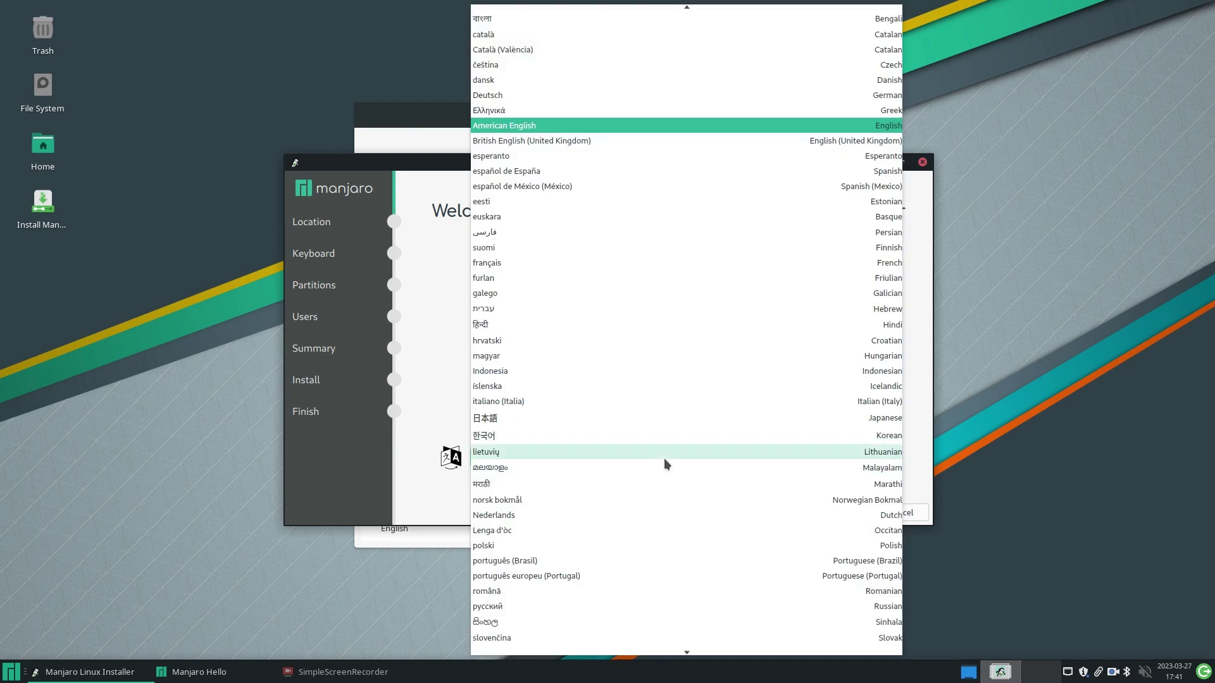
pyautogui.click(602, 140)
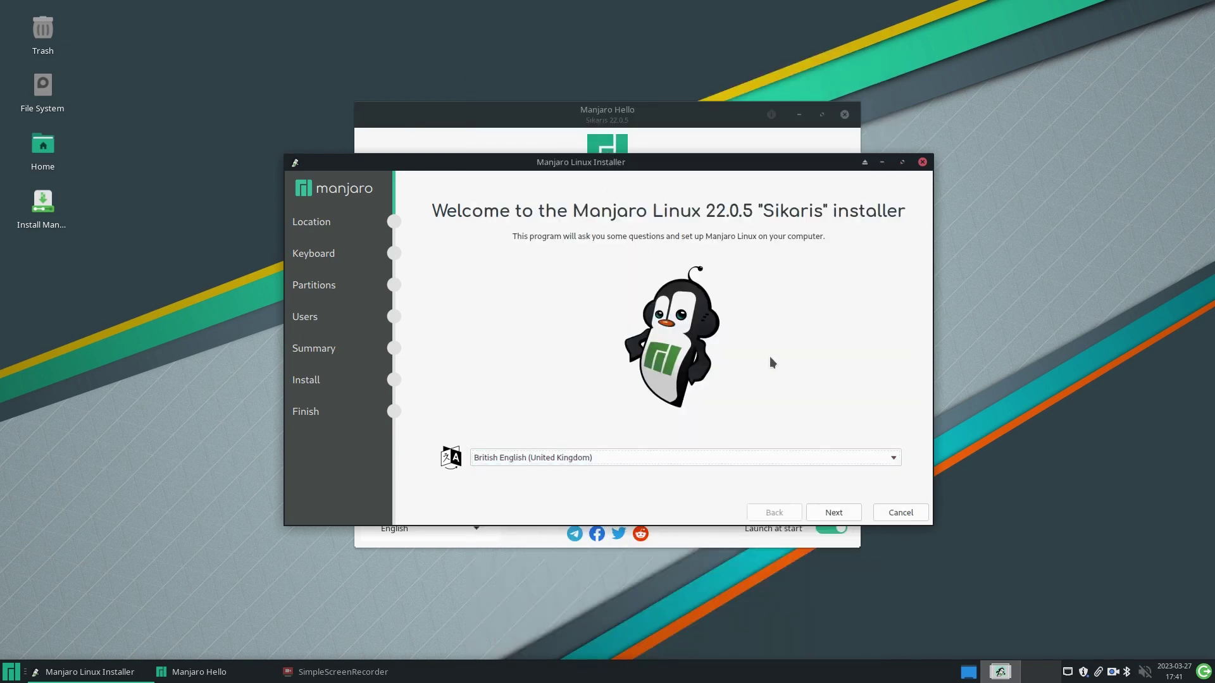
pyautogui.click(834, 513)
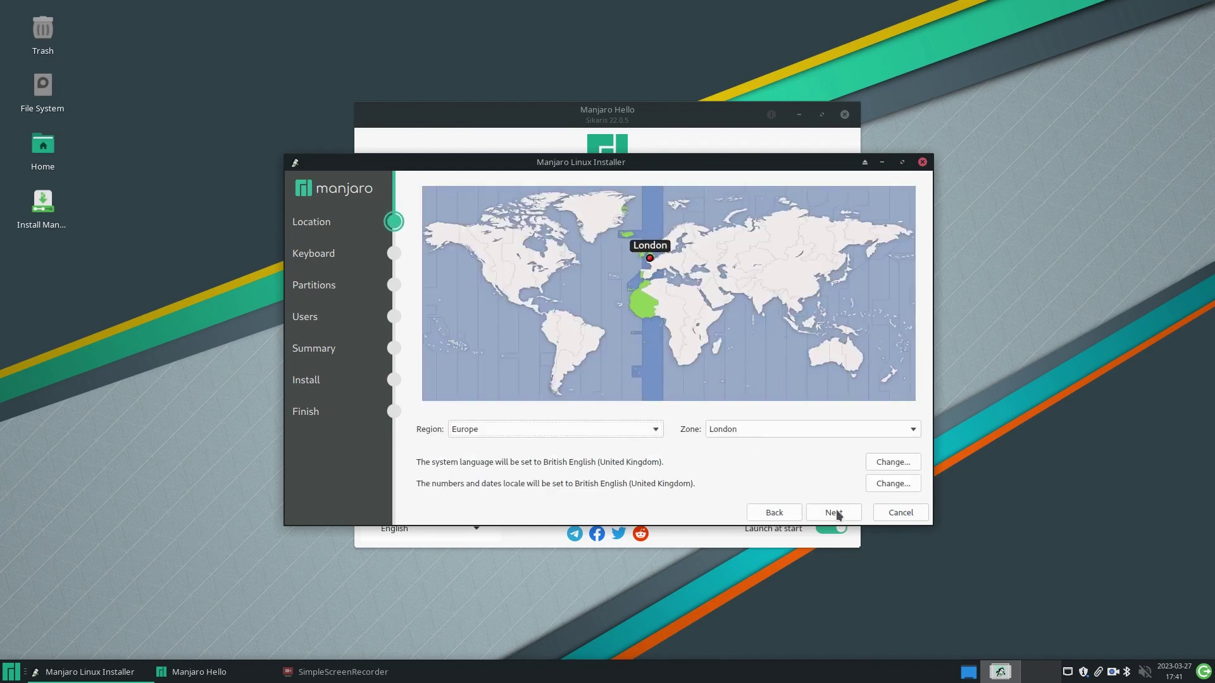
# Step: Keep London (Europe/London) as the time zone
pyautogui.click(830, 430)
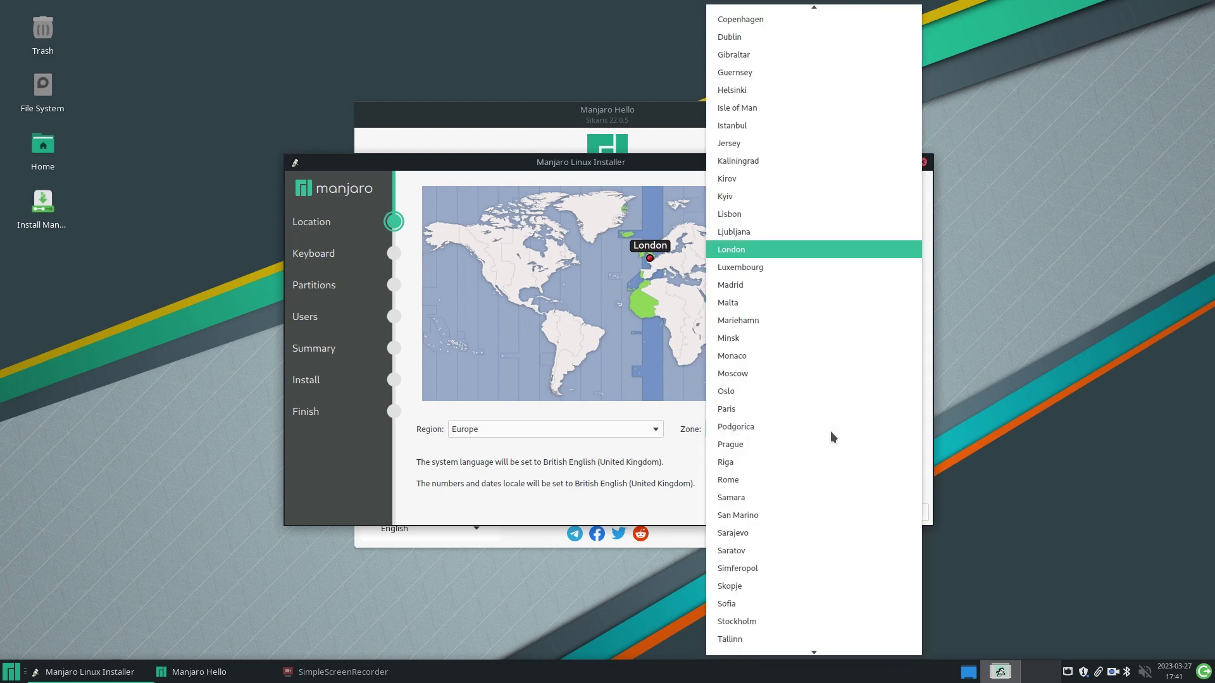
pyautogui.click(785, 248)
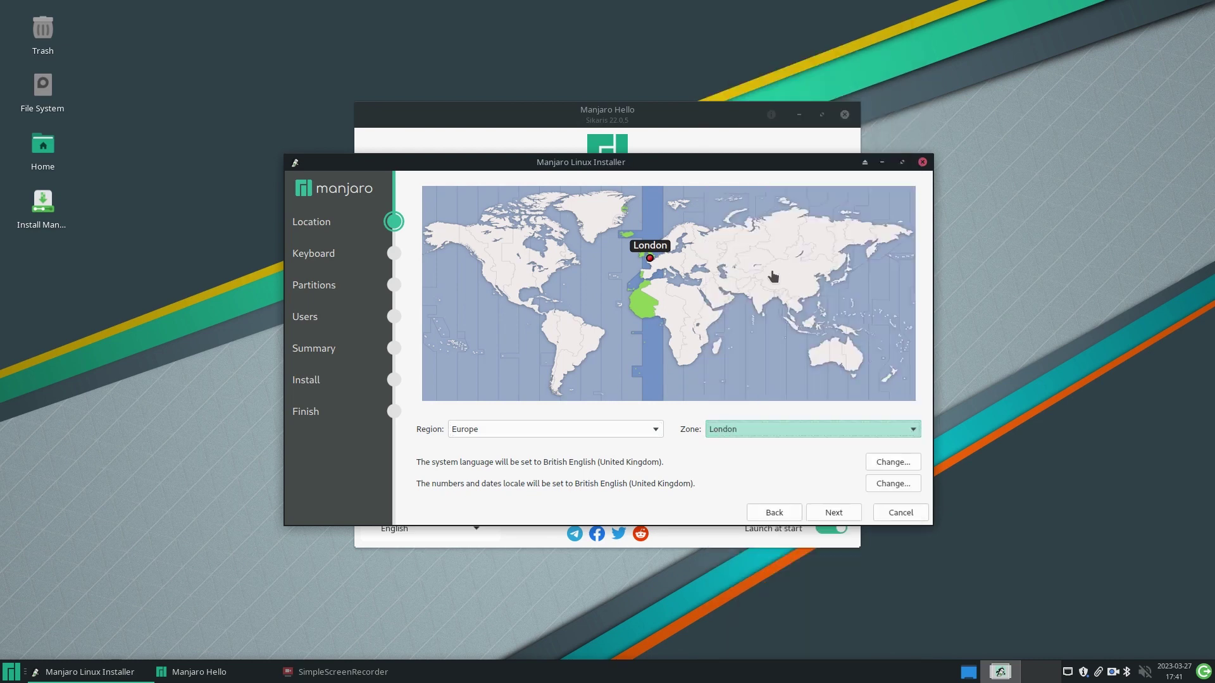
pyautogui.click(839, 510)
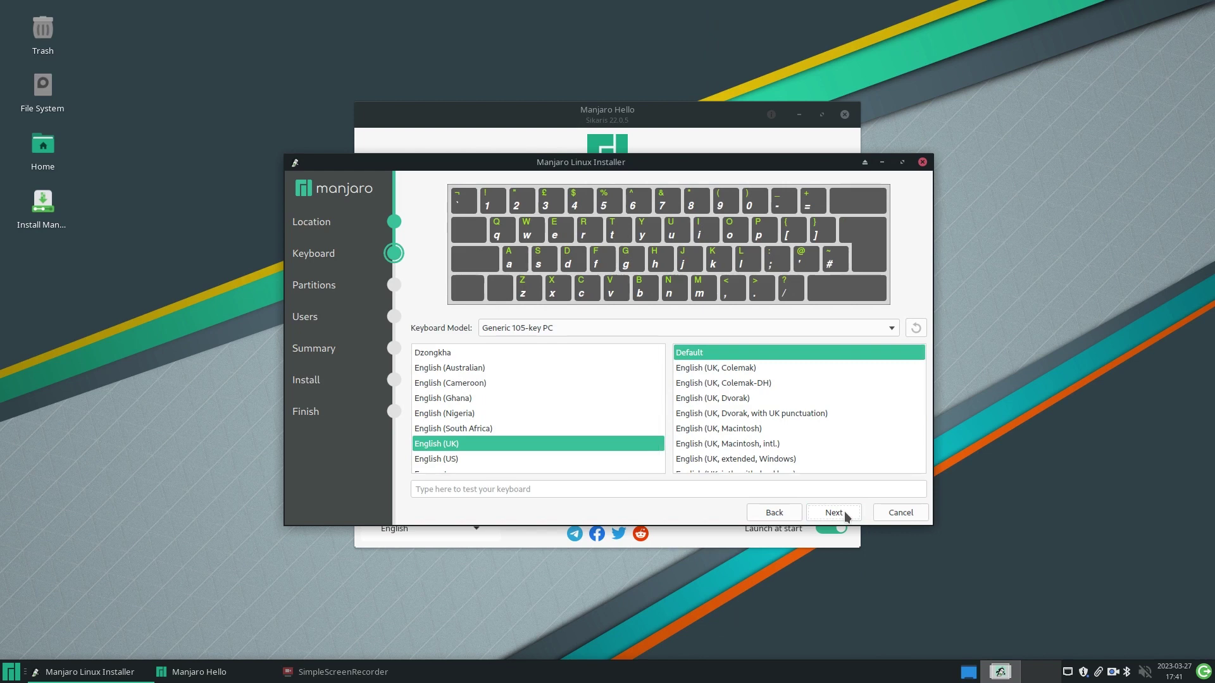
# Step: Accept the English (UK) keyboard and the Erase disk partition layout on mmcblk0
pyautogui.click(845, 515)
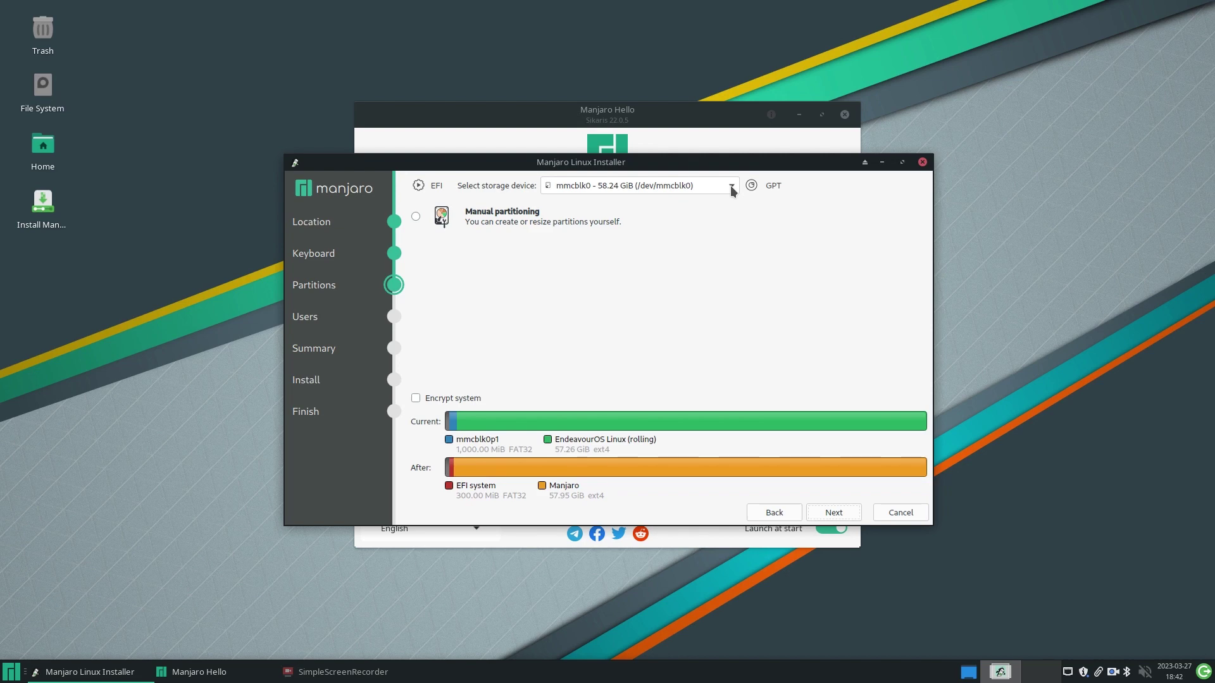
pyautogui.click(834, 513)
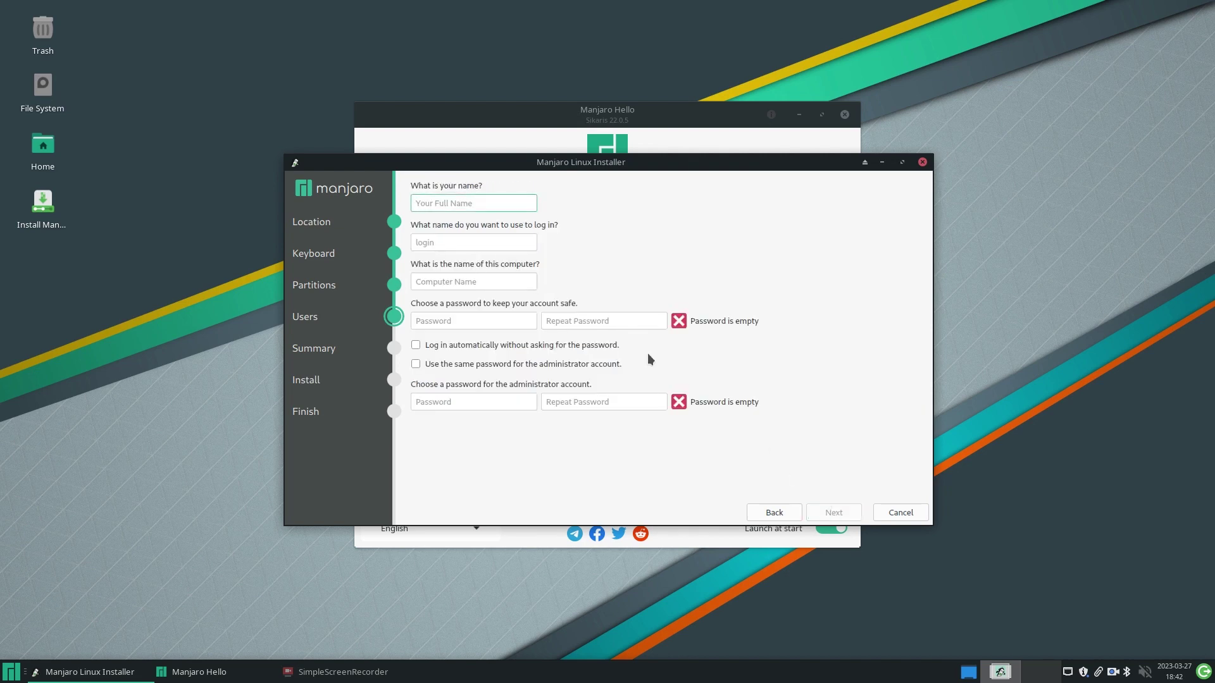
# Step: Enter the user's name and password twice, reusing that password for the administrator account
pyautogui.write('Gary')
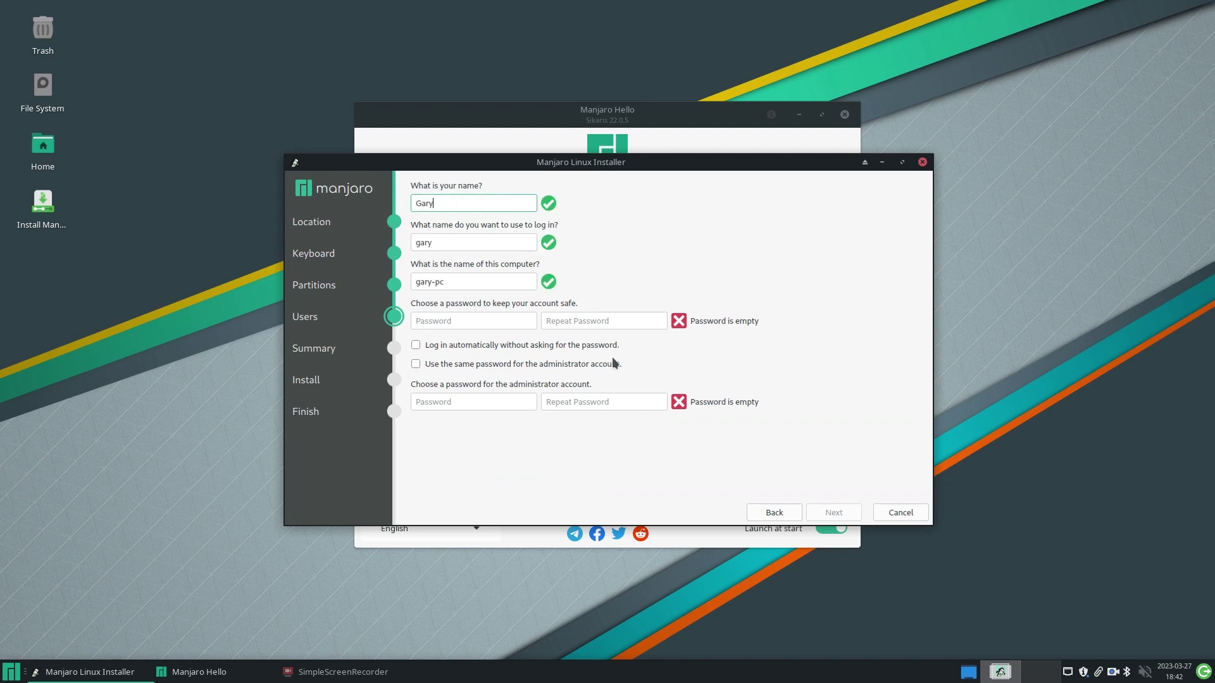
pyautogui.click(448, 319)
pyautogui.write('••')
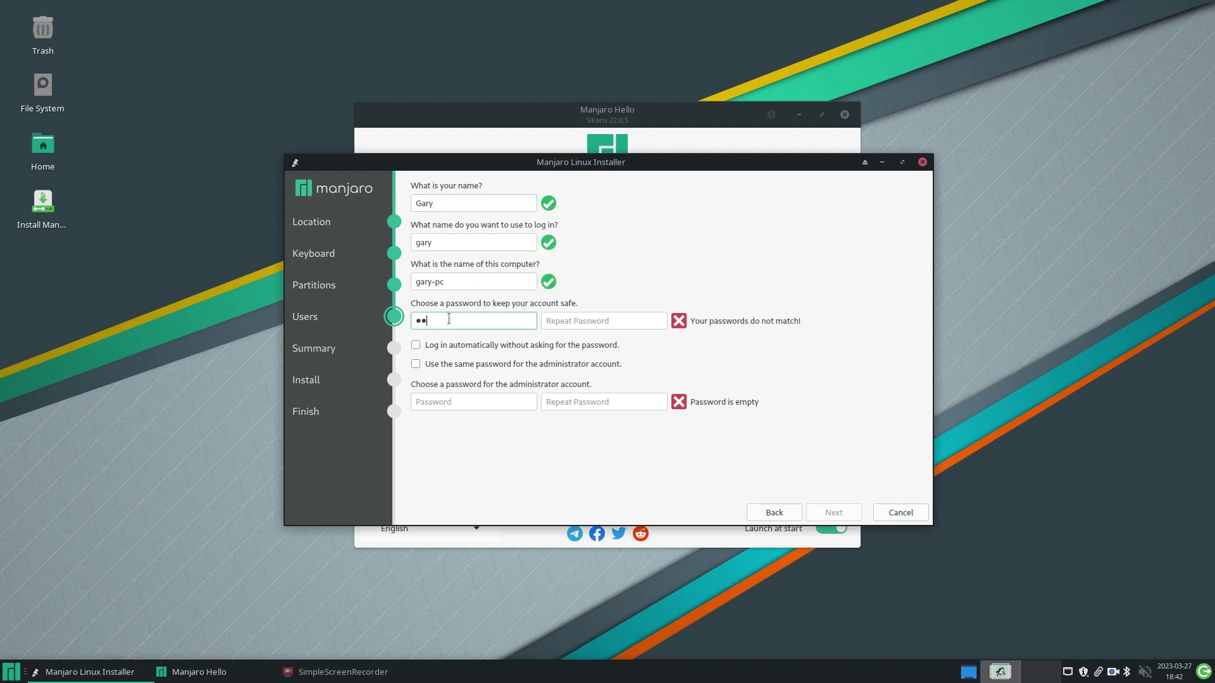
pyautogui.write('••••••••')
pyautogui.click(609, 323)
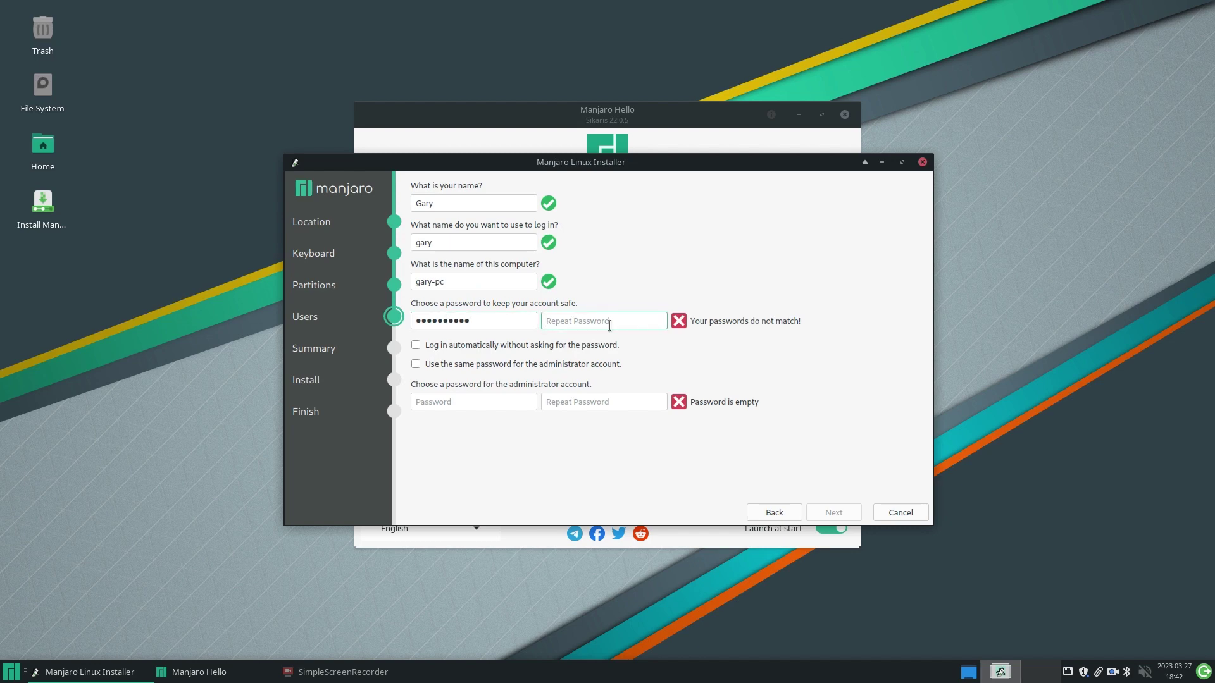
pyautogui.write('••••••••••')
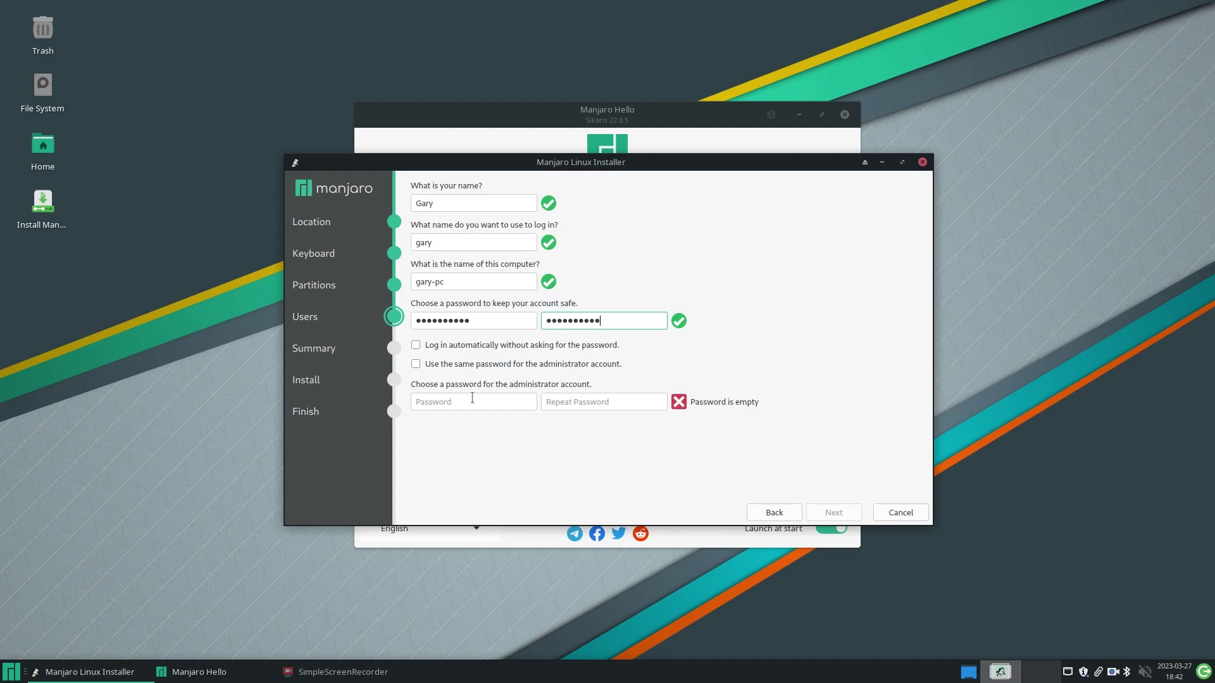
pyautogui.click(415, 363)
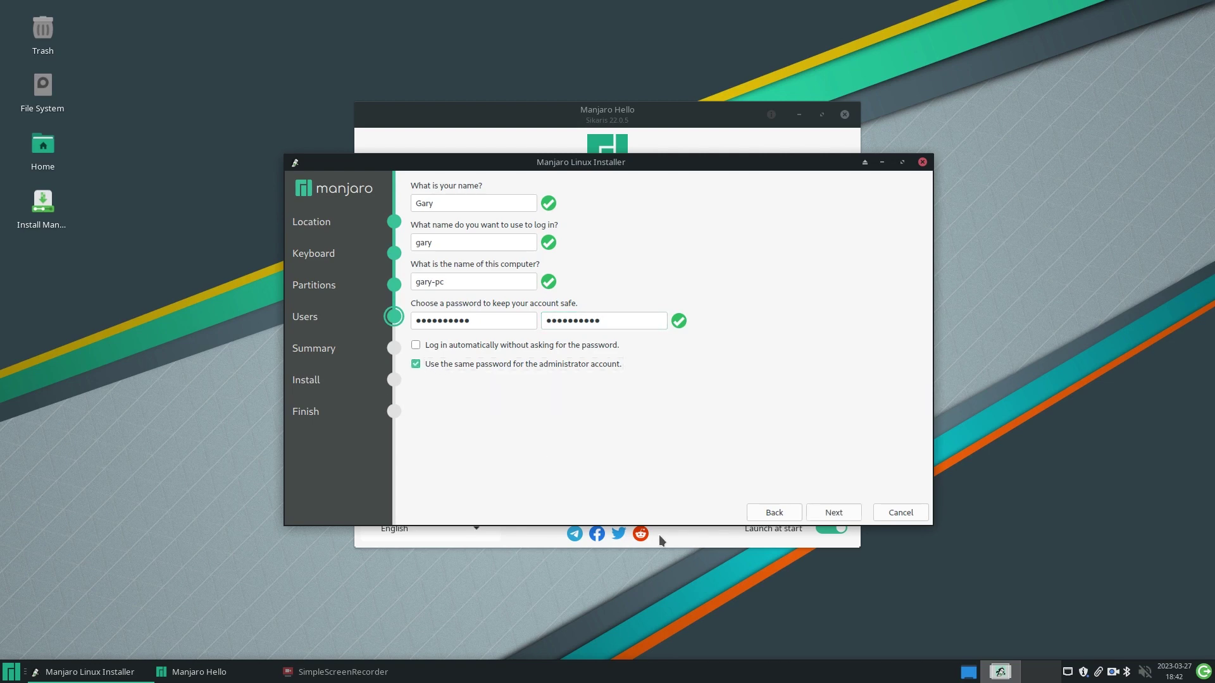
pyautogui.click(834, 514)
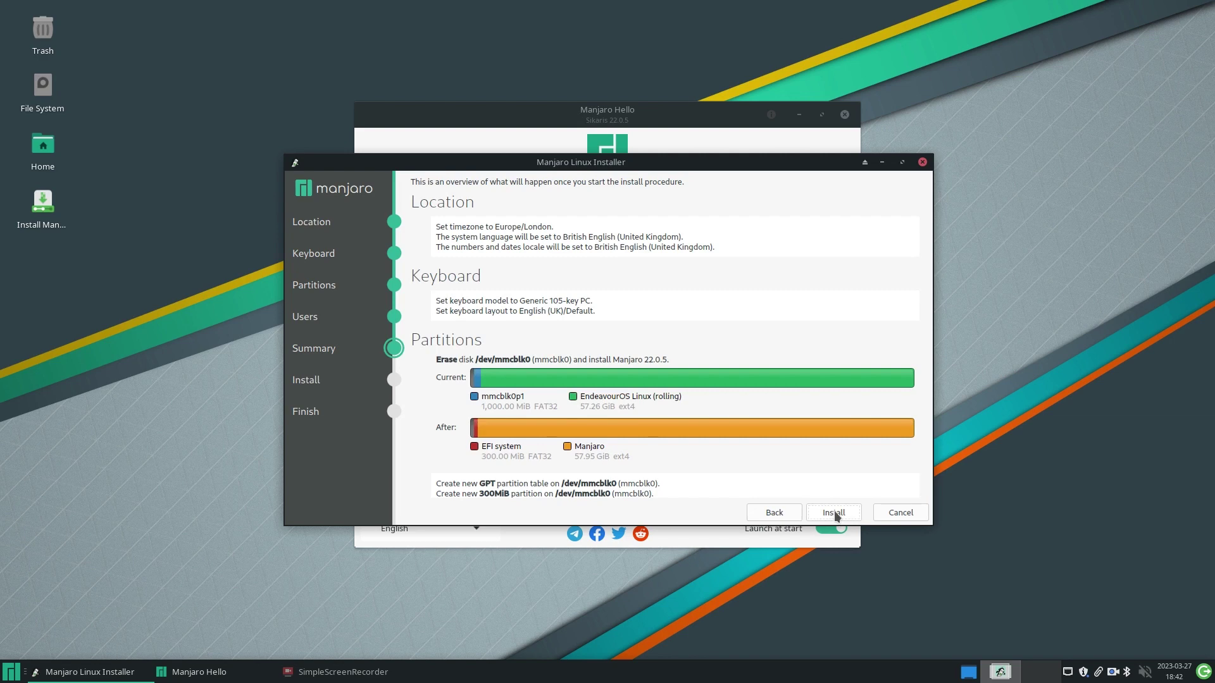
# Step: Start the Manjaro Linux 22.0.5 installation and confirm the disk changes
pyautogui.click(833, 513)
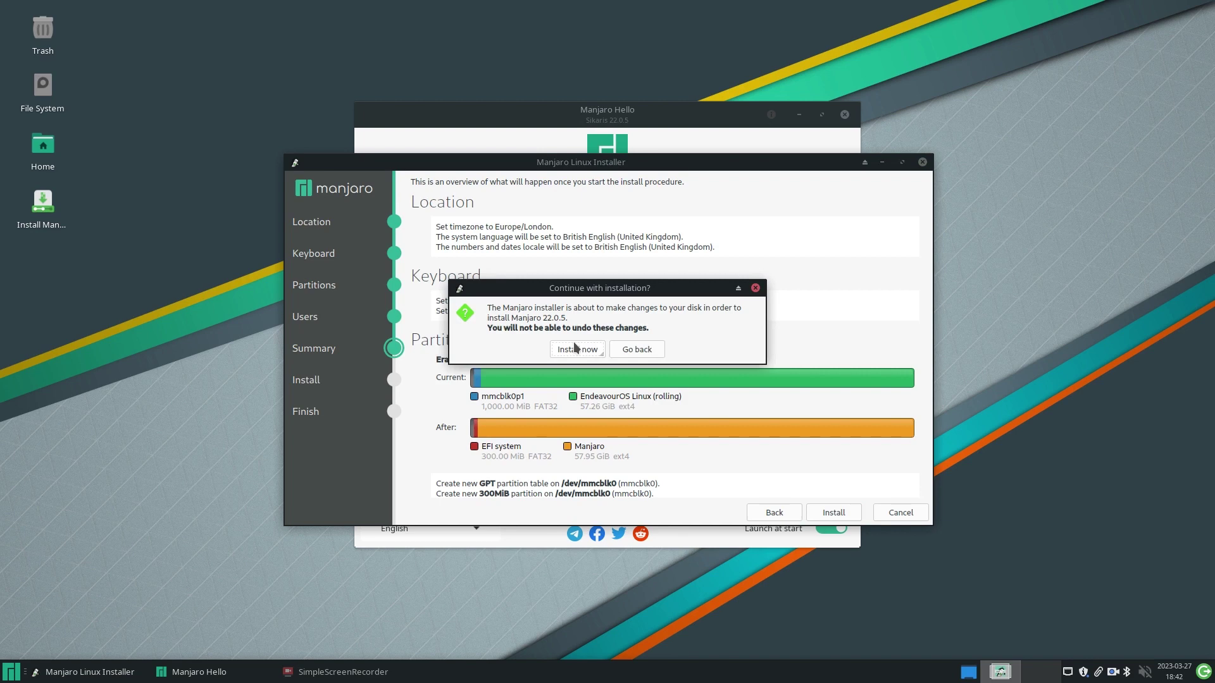
pyautogui.click(576, 348)
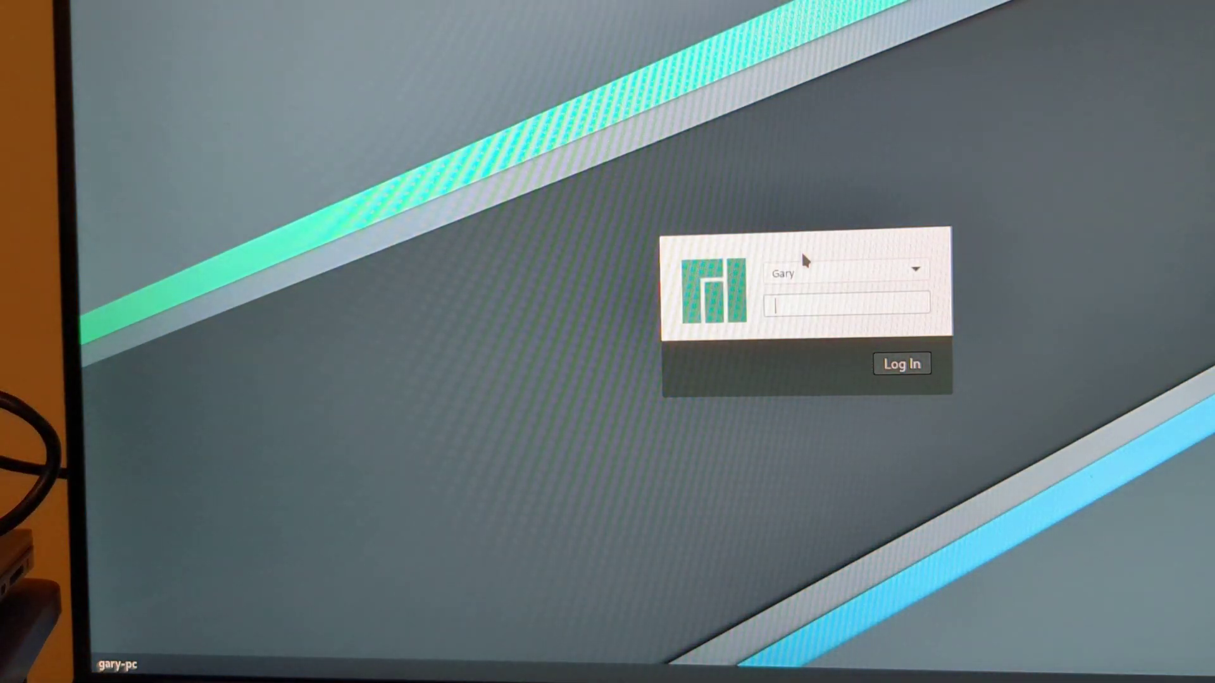
# Step: Log in to the new account with its password
pyautogui.write('••')
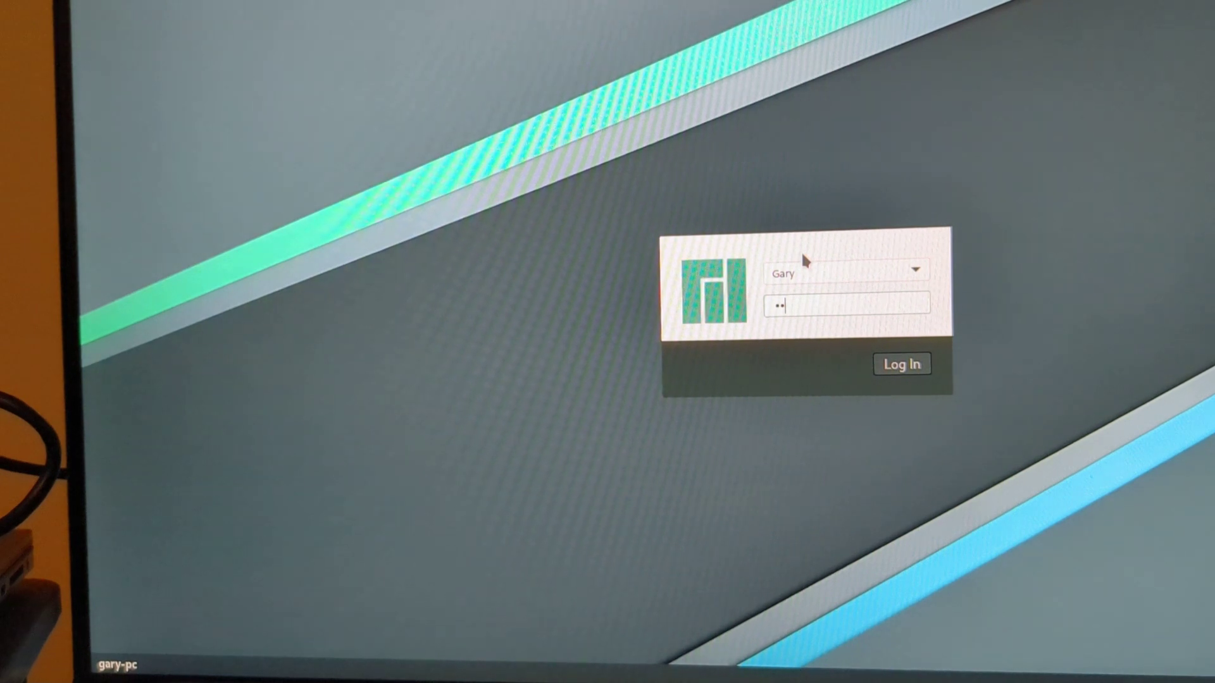
pyautogui.write('•••')
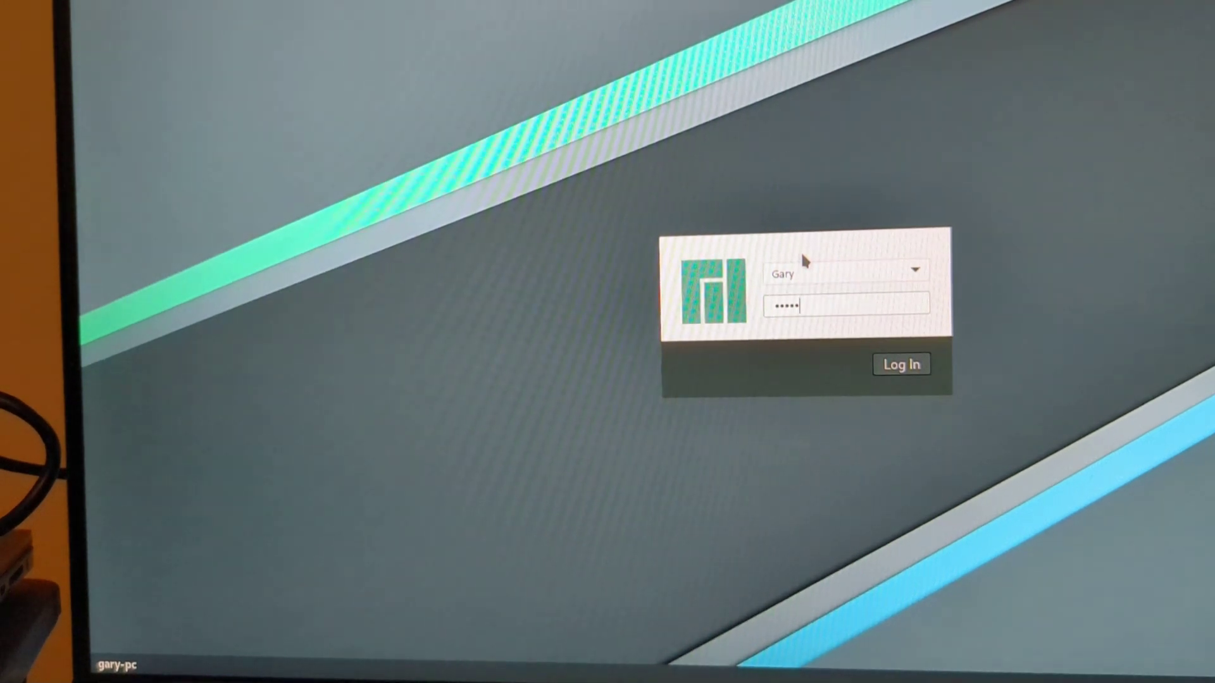
pyautogui.write('••••••')
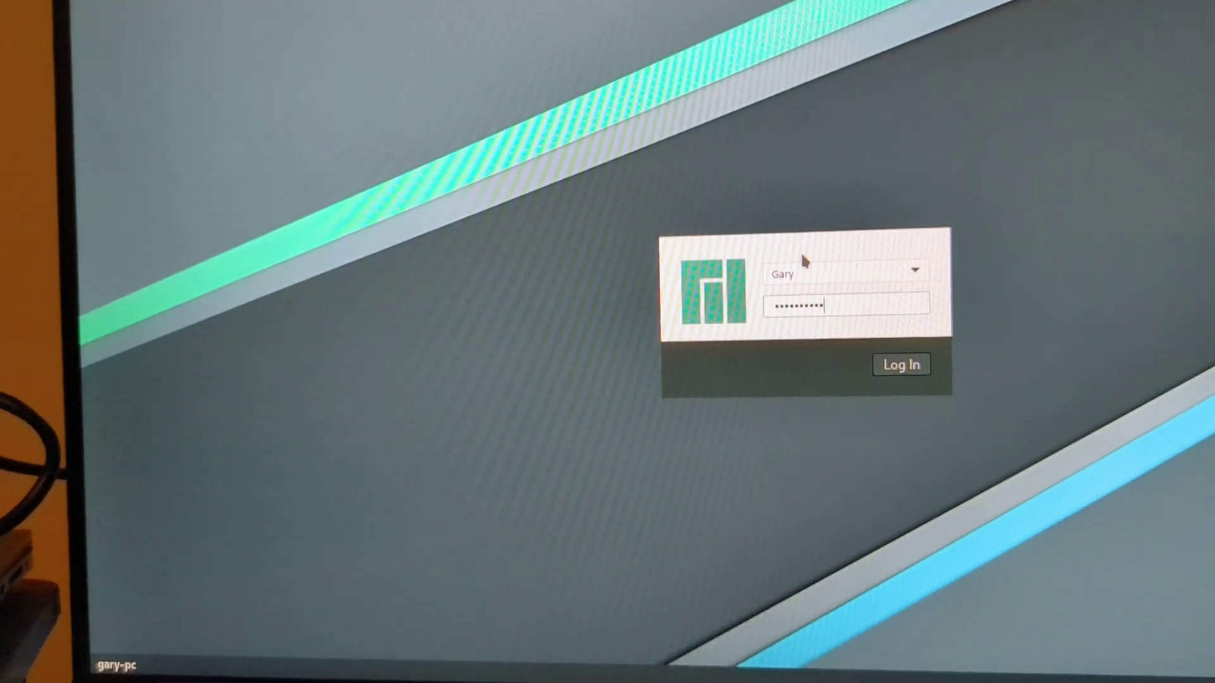
pyautogui.press('Return')
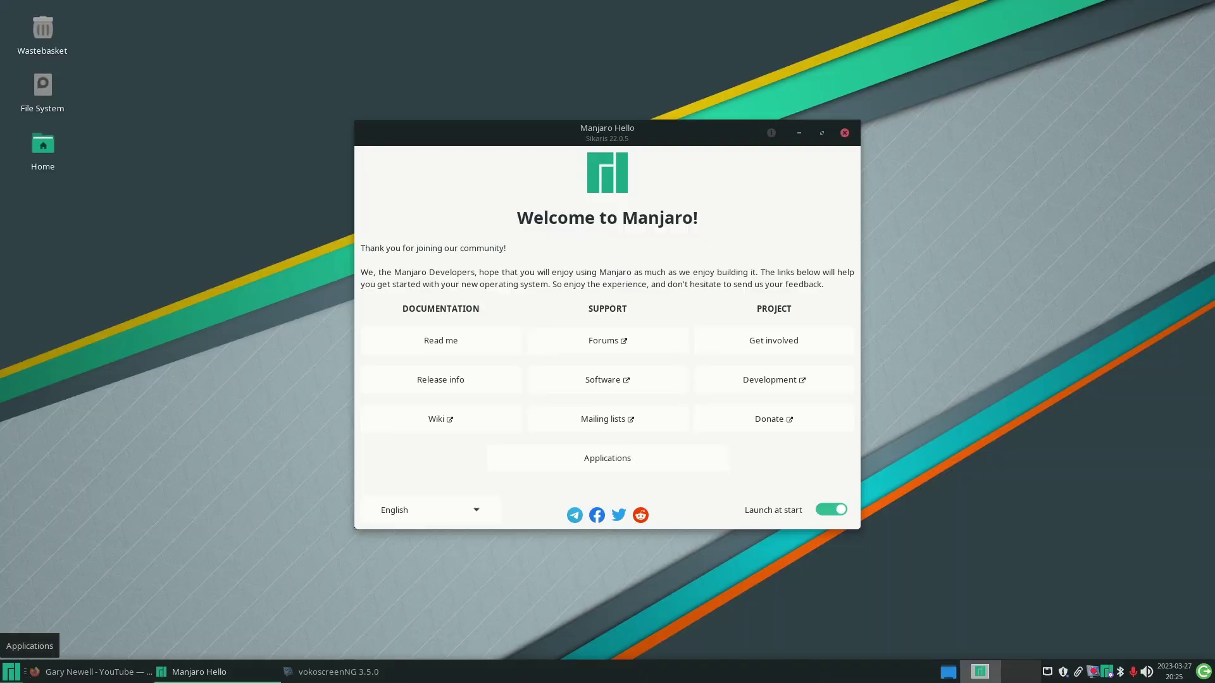
# Step: Open the Xfce applications menu from the taskbar's left corner
pyautogui.click(11, 672)
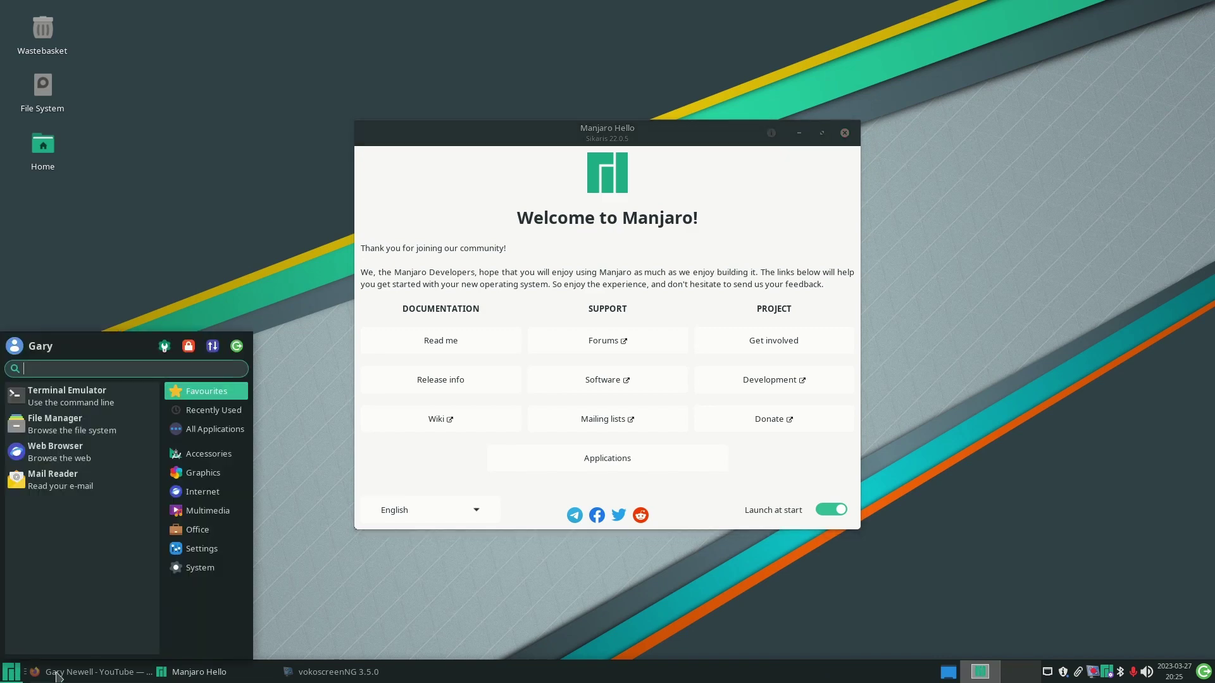